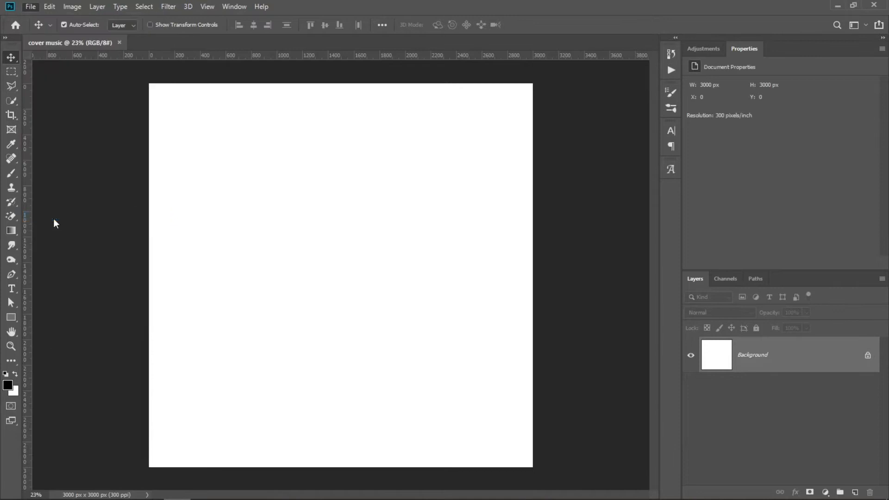
Step: Place the pic image as an embedded object and scale it to about 45% so the eye photo covers the whole canvas
click(242, 99)
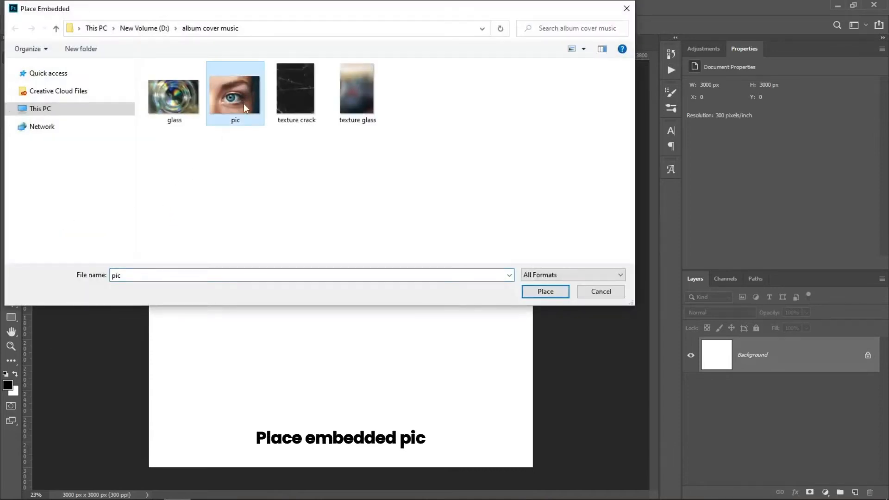
click(537, 291)
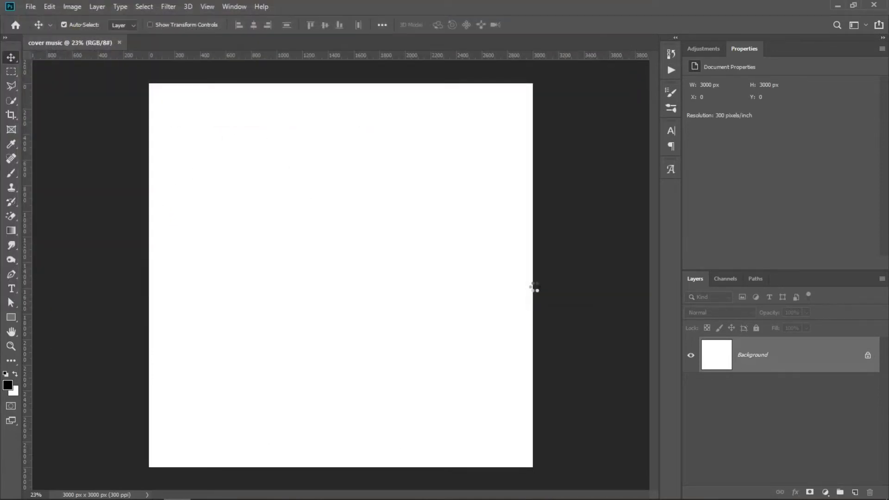
drag(336, 133, 341, 73)
drag(339, 418, 341, 480)
drag(399, 455, 401, 437)
drag(383, 391, 400, 391)
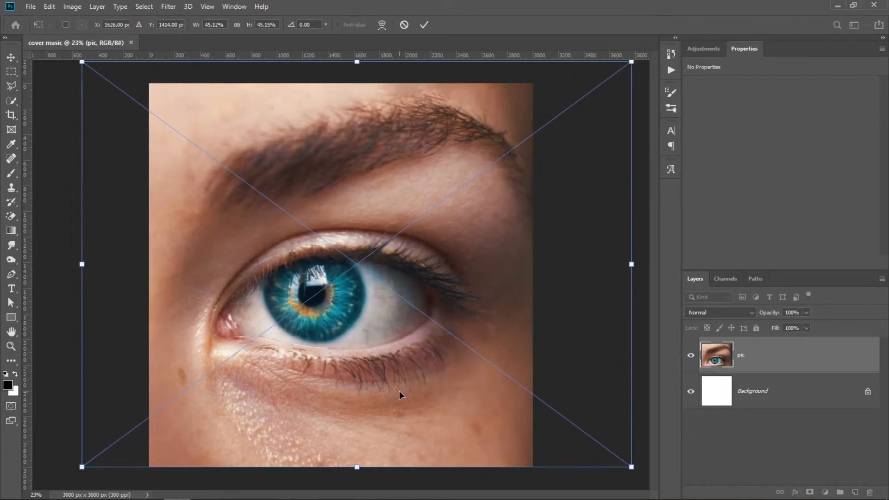
key(Return)
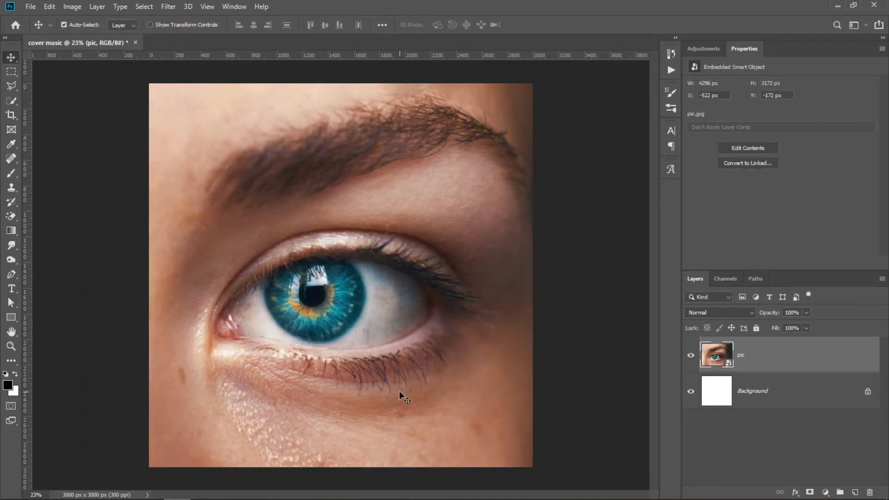
Step: Add a Curves adjustment layer above the eye photo, pull the RGB curve down to darken the image, and compare before and after
click(826, 492)
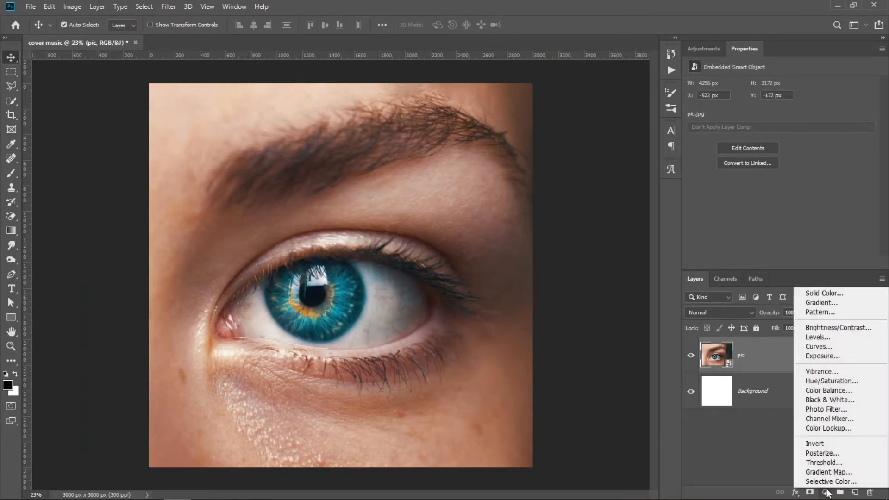
click(836, 348)
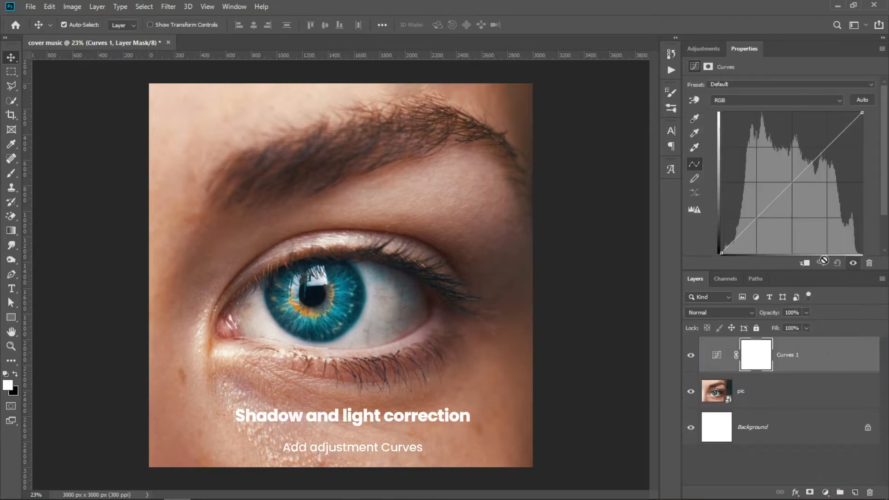
drag(811, 165, 786, 211)
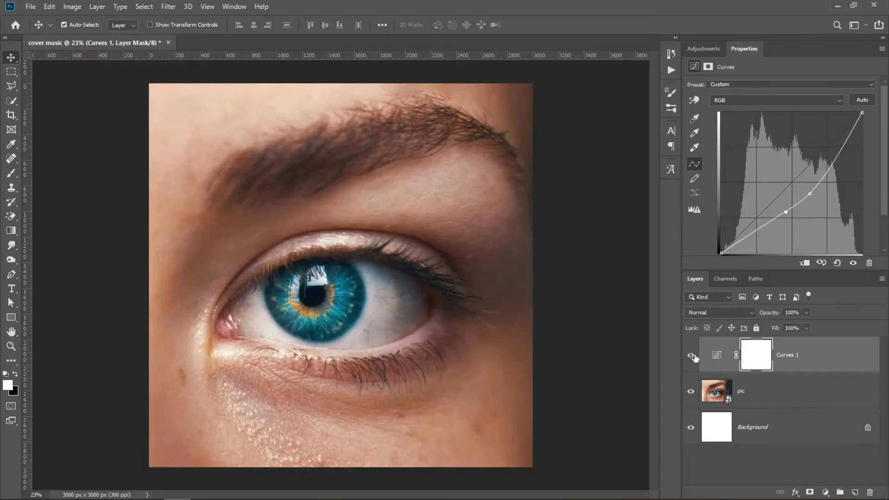
click(693, 357)
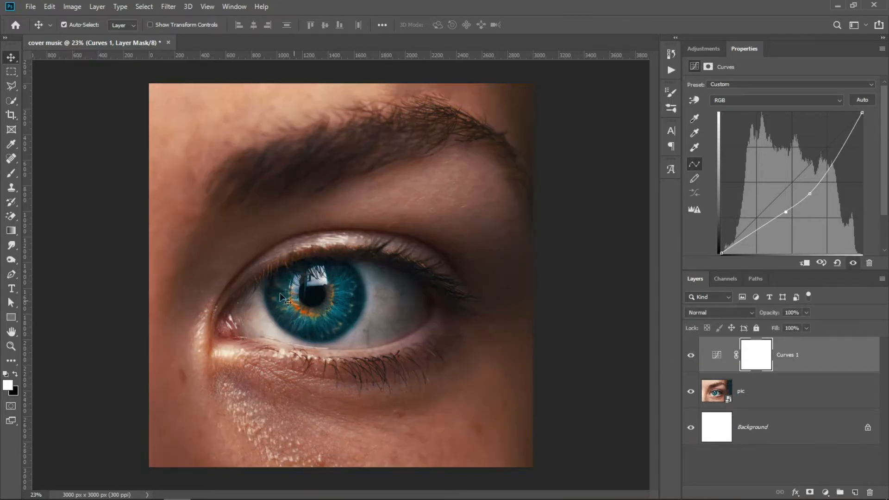
Step: Place the glass image from the album cover music folder as an embedded object
click(32, 6)
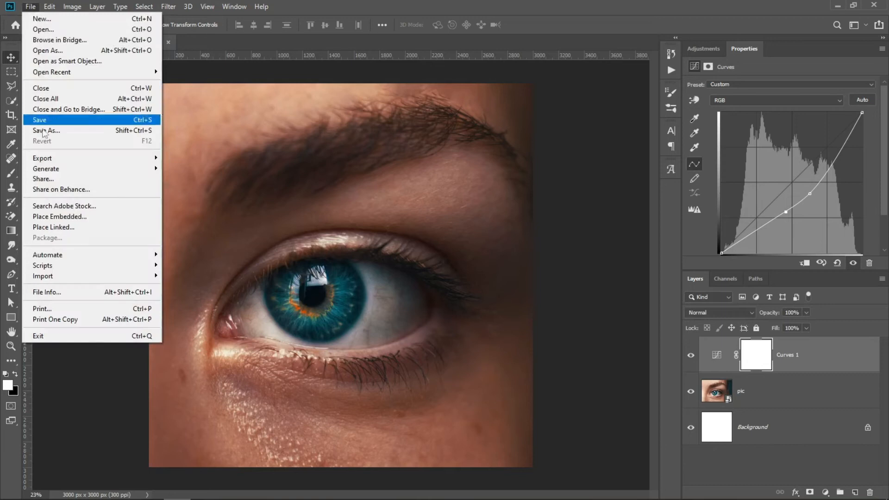
click(52, 218)
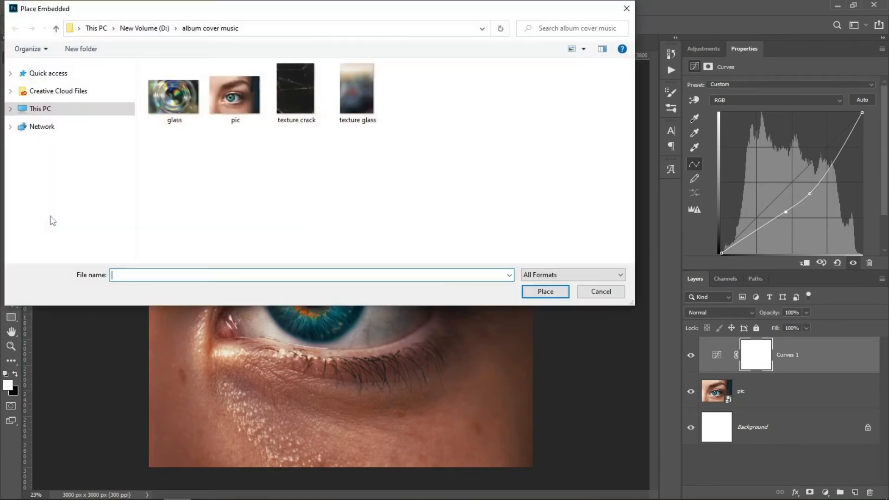
click(177, 101)
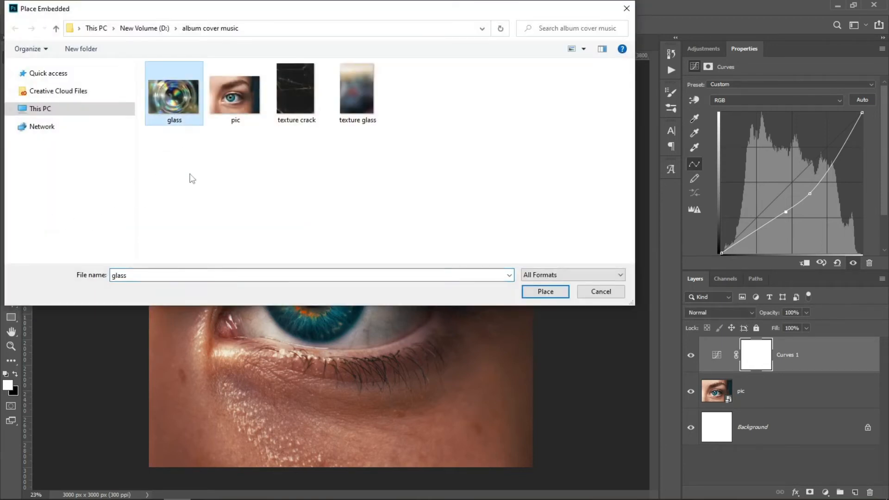
click(543, 291)
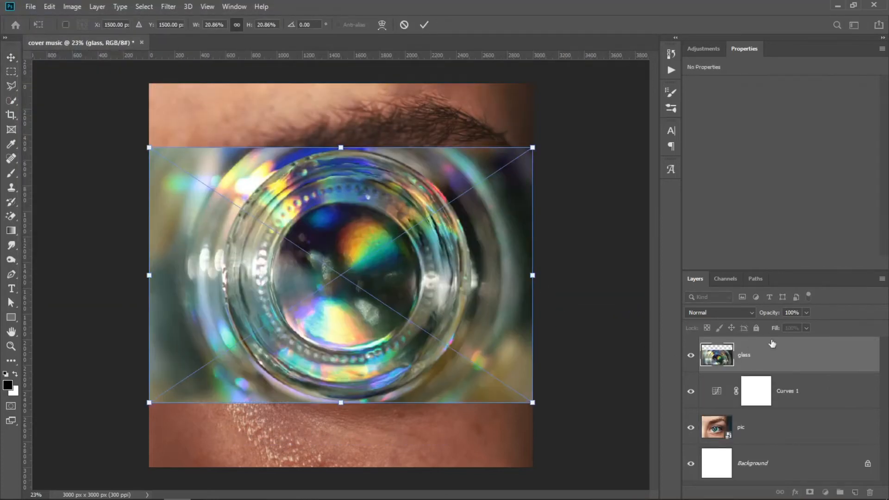
Step: Lower the glass layer's opacity to 33%, scale it to about 12.35%, and position it over the eye
click(808, 313)
drag(341, 148, 341, 226)
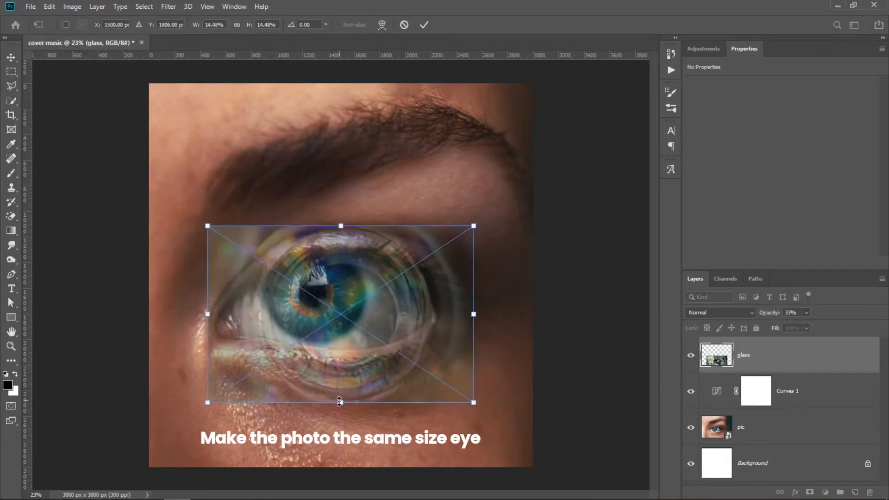
drag(339, 402, 341, 386)
drag(360, 339, 355, 338)
drag(336, 388, 336, 377)
drag(337, 228, 337, 232)
drag(346, 260, 341, 260)
drag(333, 376, 333, 380)
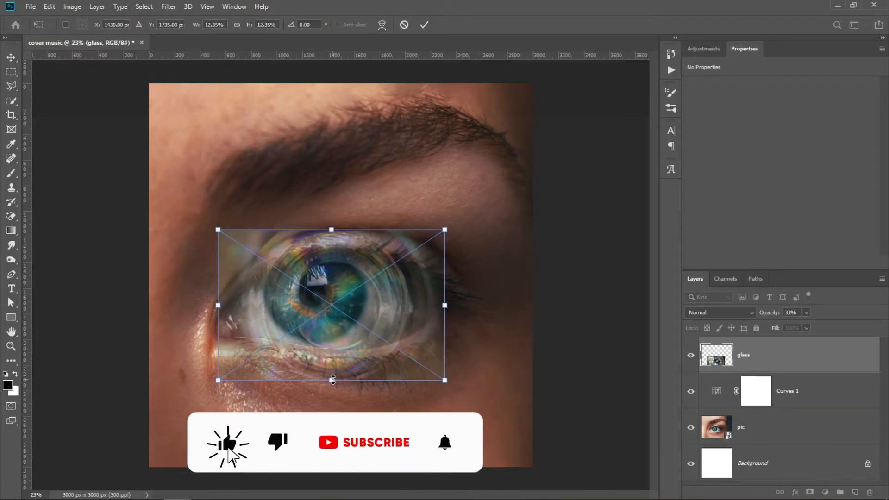
click(424, 25)
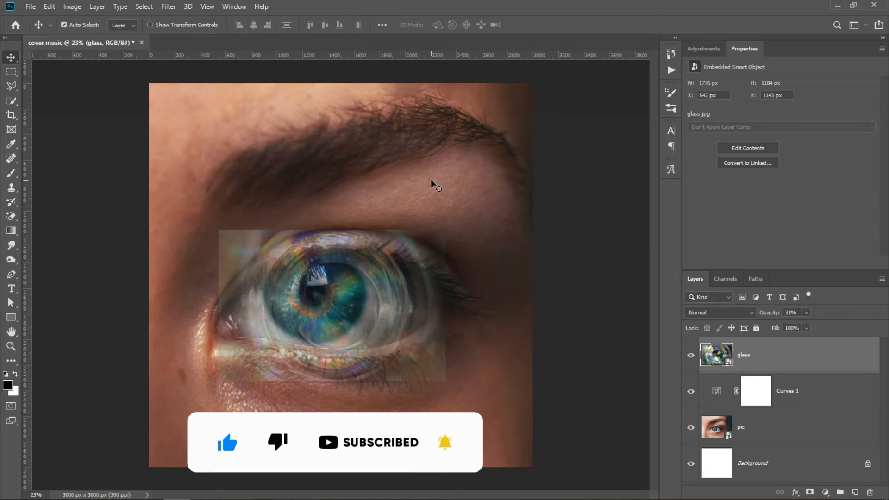
Step: Restore the glass layer's opacity to 100% and add a layer mask filled with black
click(806, 313)
drag(806, 326, 882, 318)
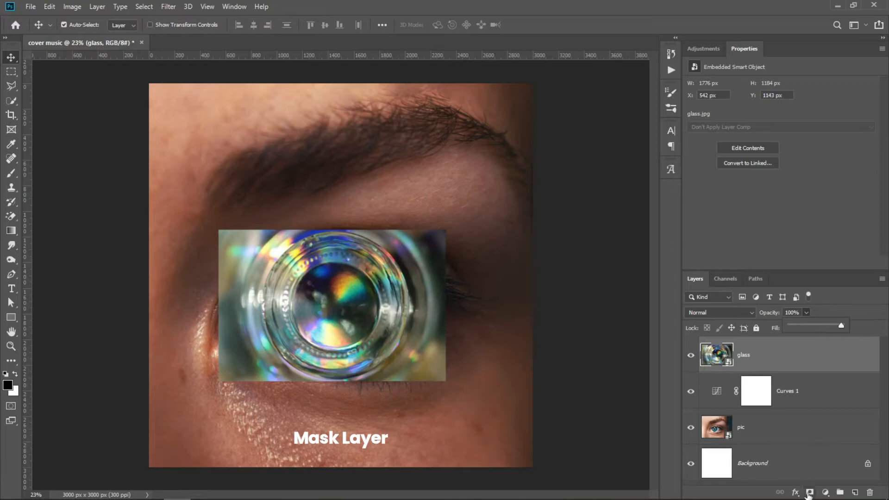
click(810, 492)
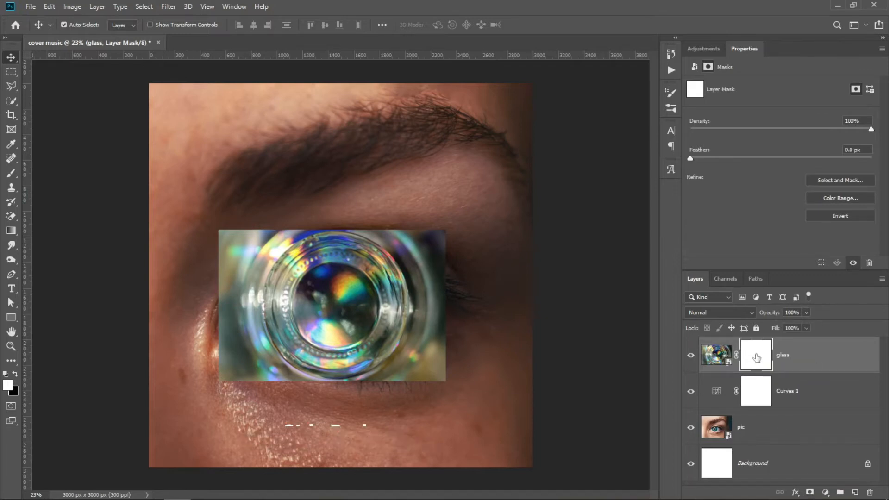
key(ctrl+BackSpace)
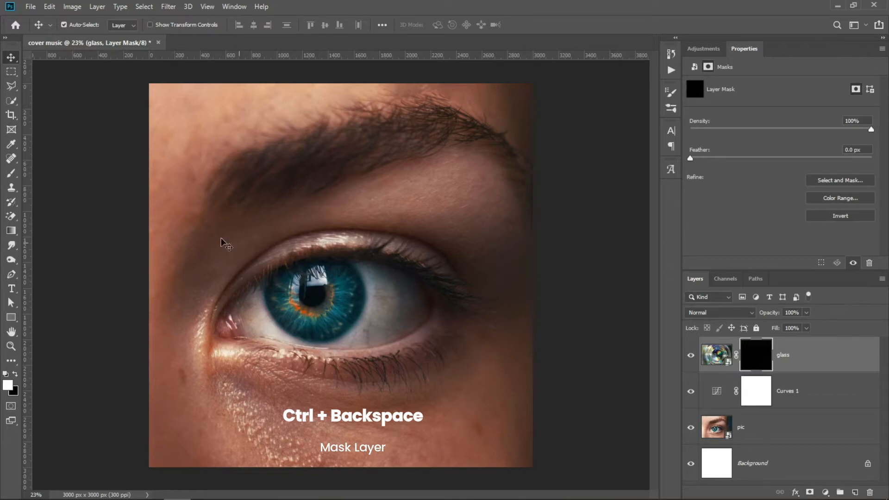
Step: Paint white on the glass layer's mask with a soft round brush to reveal the glass only inside the eyeball
click(11, 173)
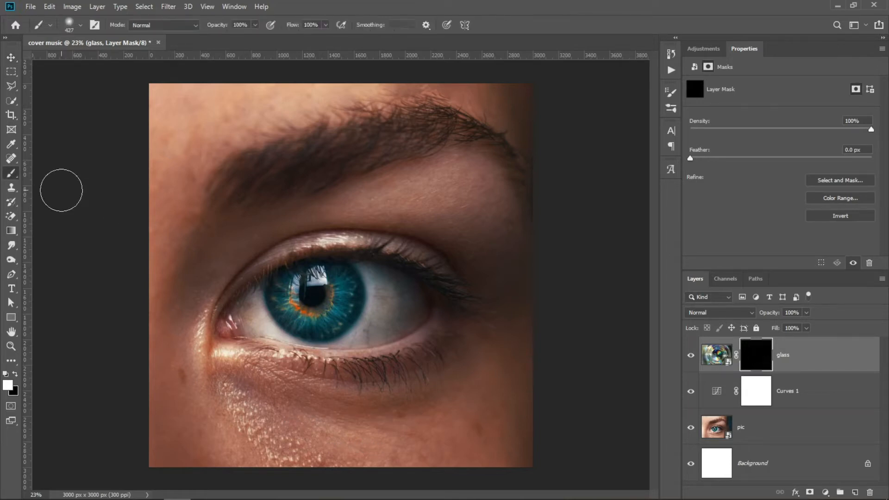
click(80, 25)
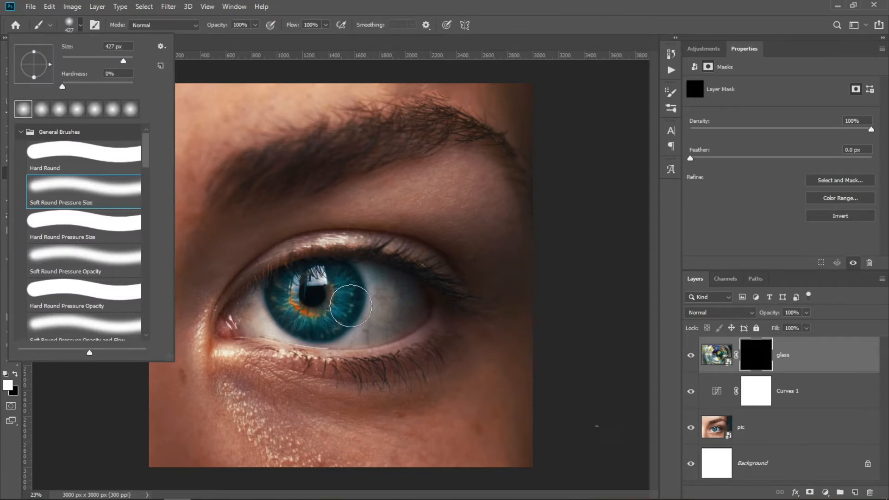
mouse_move(350, 307)
mouse_down()
mouse_move(228, 325)
mouse_move(318, 274)
mouse_move(387, 287)
mouse_move(285, 303)
mouse_move(343, 300)
mouse_move(261, 324)
mouse_move(371, 331)
mouse_move(345, 318)
mouse_move(401, 309)
mouse_move(406, 297)
mouse_move(417, 302)
mouse_move(403, 316)
mouse_up()
drag(344, 328, 311, 329)
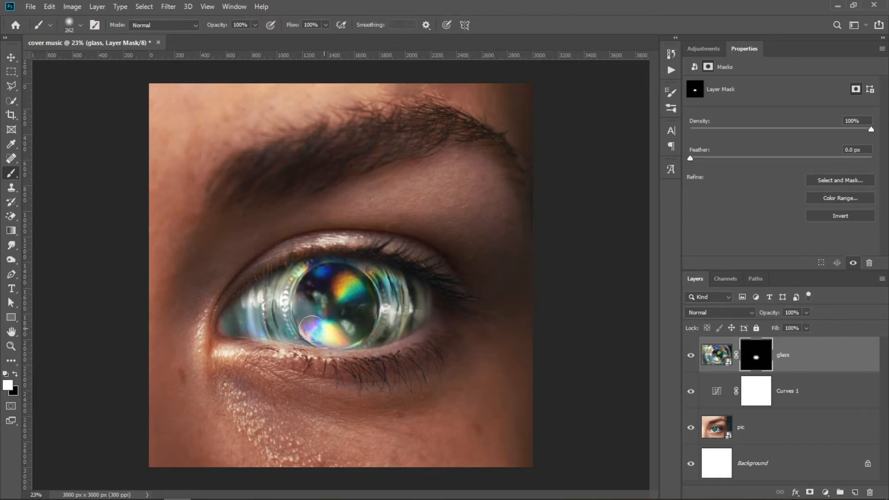
mouse_move(237, 323)
mouse_down()
mouse_move(301, 278)
mouse_move(371, 278)
mouse_move(412, 303)
mouse_move(402, 296)
mouse_up()
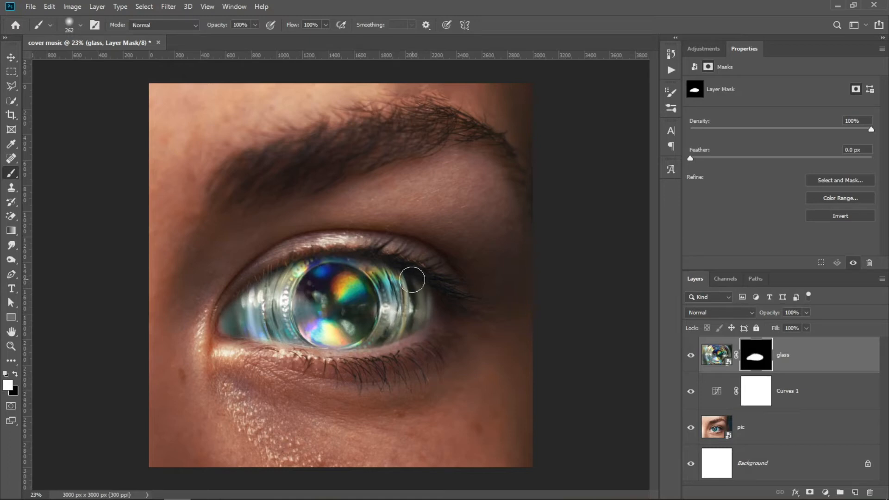
click(12, 58)
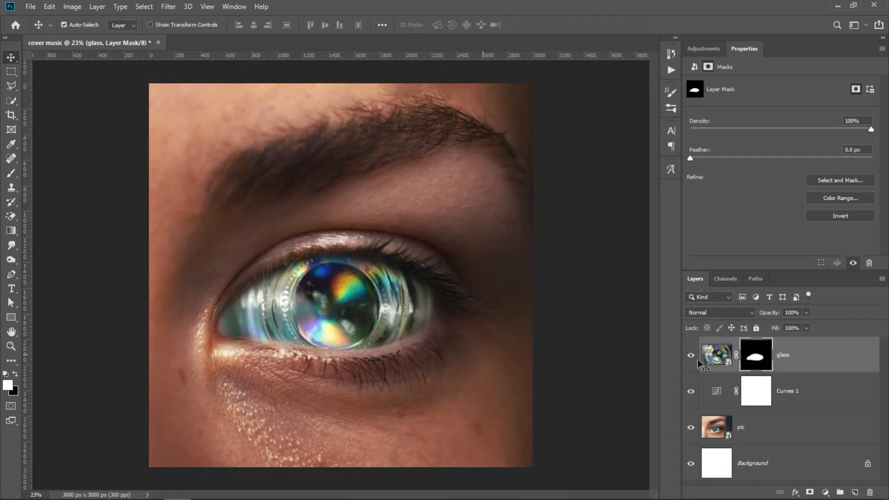
Step: Open the Liquify filter on the glass layer's image and choose the Twirl Clockwise tool
click(717, 356)
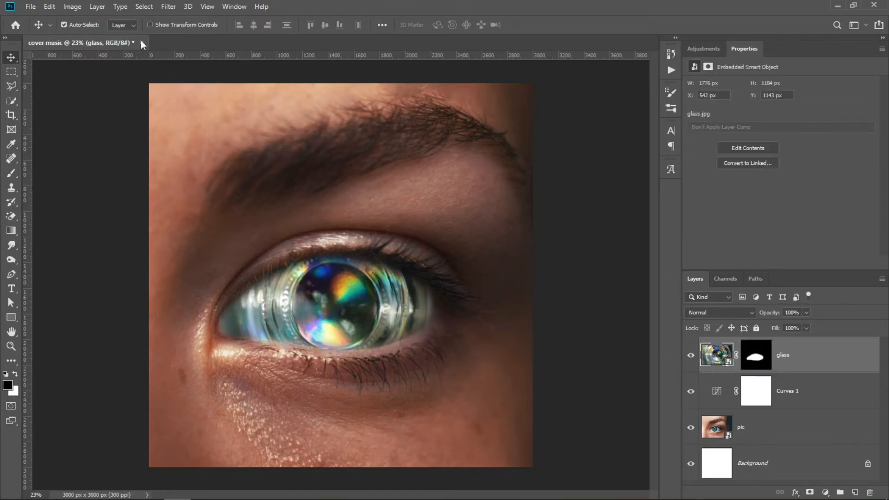
click(171, 8)
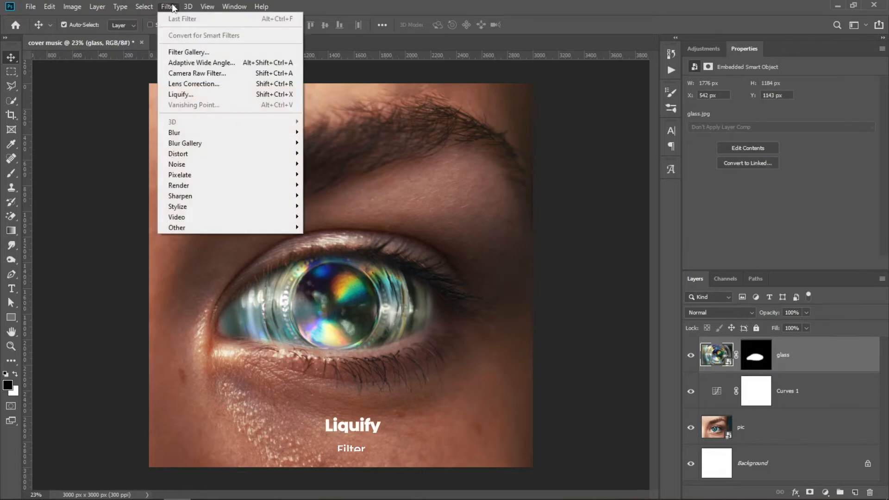
click(181, 96)
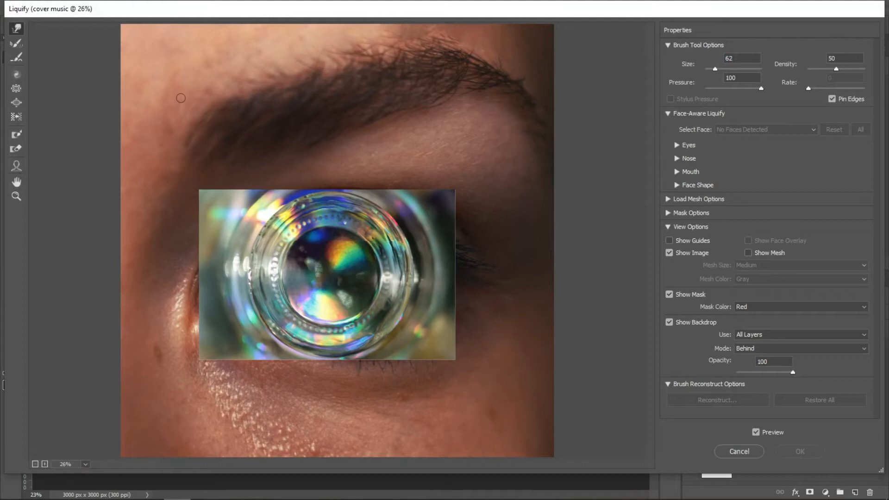
click(16, 75)
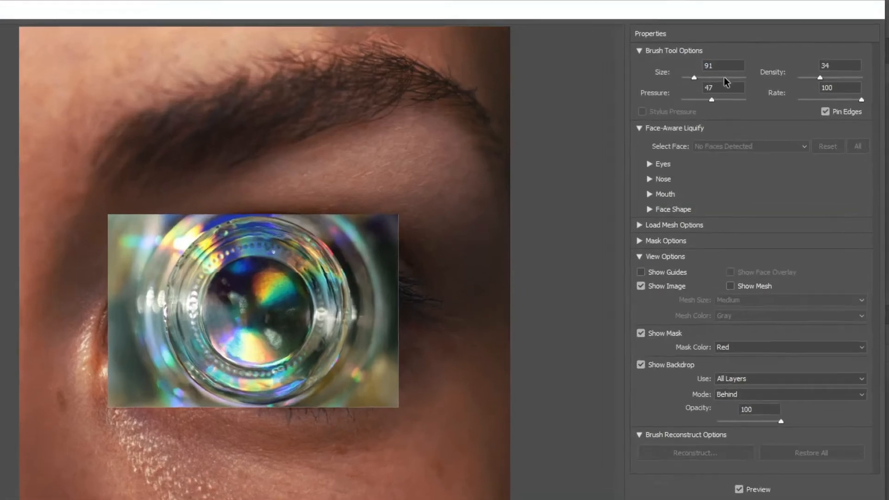
Step: Set the Liquify brush to size 580, density 100, pressure 100 and rate 80, twirl the centre of the glass, and apply the filter
click(745, 58)
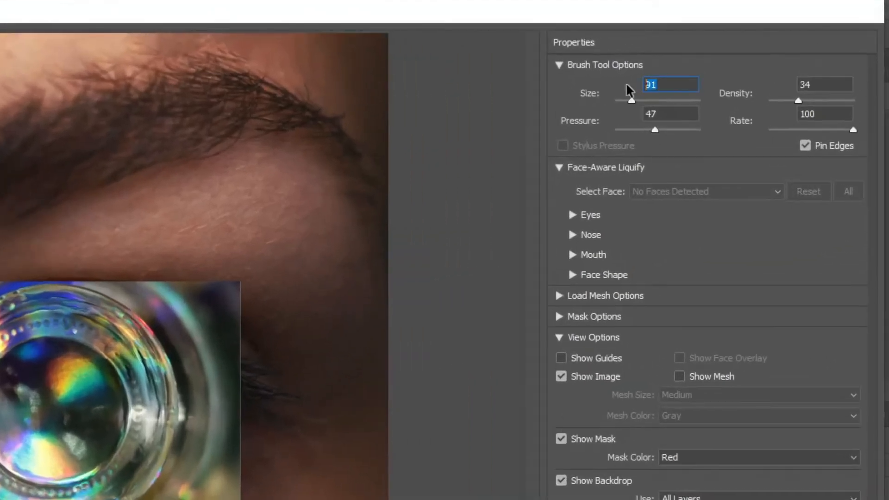
text(580)
drag(658, 127, 791, 138)
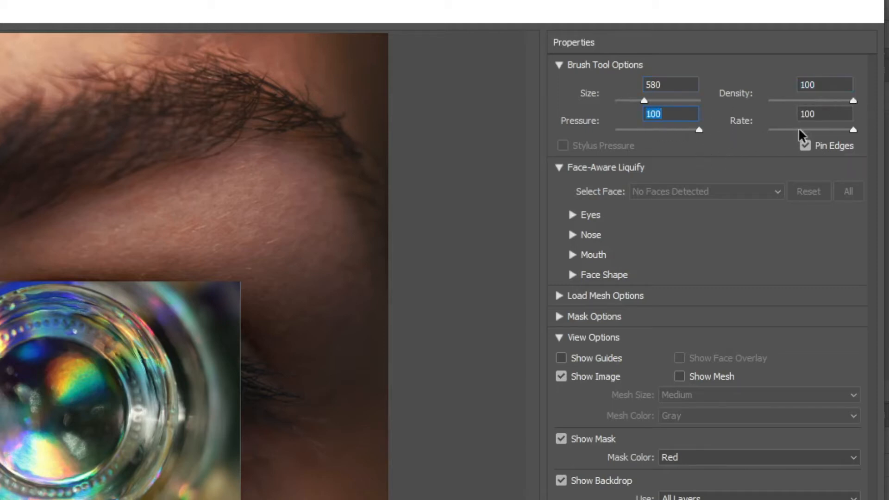
drag(818, 111, 802, 111)
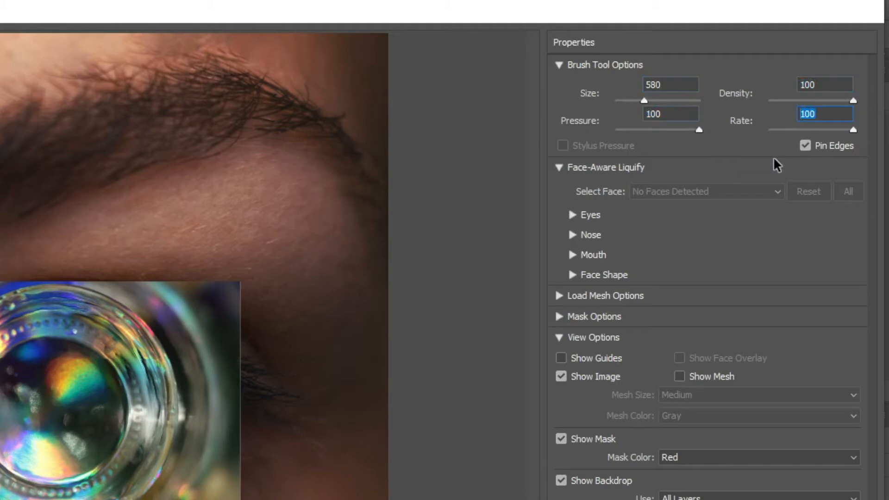
text(80)
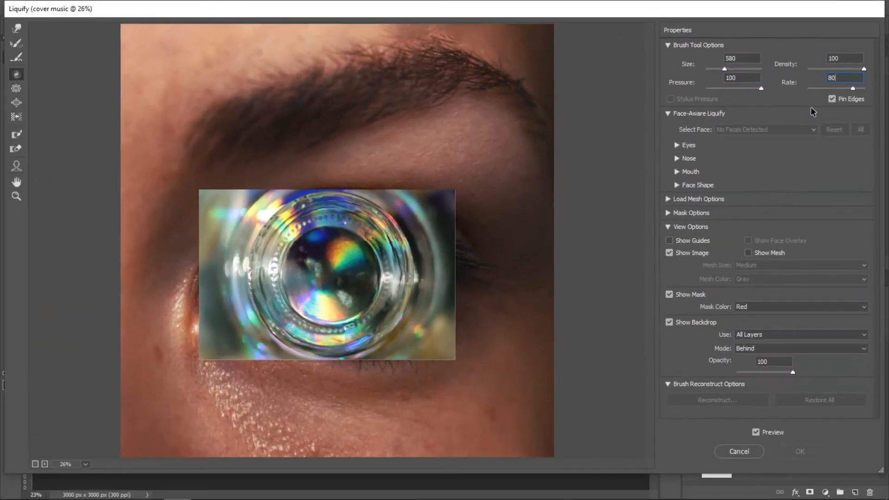
drag(331, 275, 331, 277)
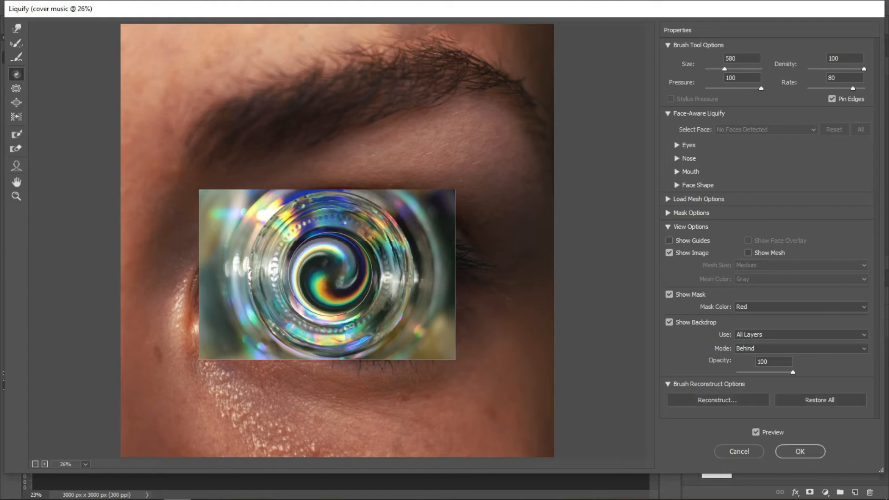
click(805, 450)
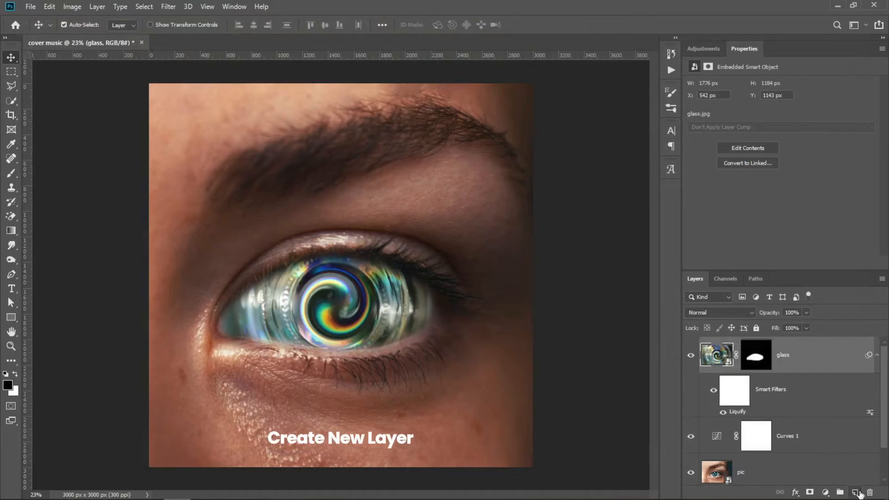
Step: Create a new empty layer above the glass layer and clip it to the glass layer
click(856, 492)
right_click(821, 361)
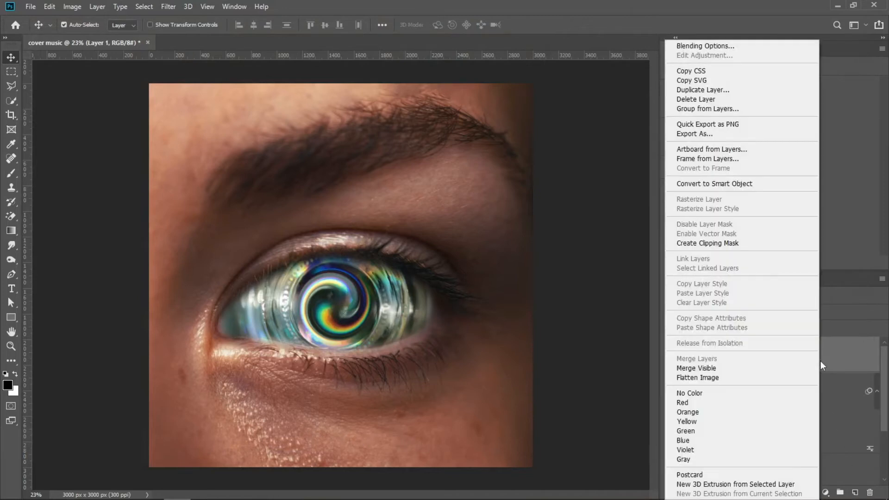
click(731, 244)
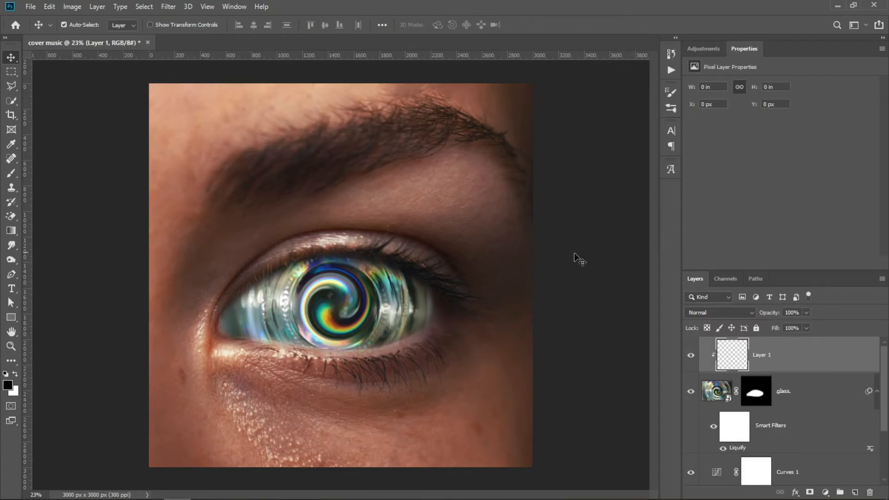
Step: Paint black shadow along the upper and lower edges of the eyeball on the clipped layer with a soft brush of size 818
click(18, 173)
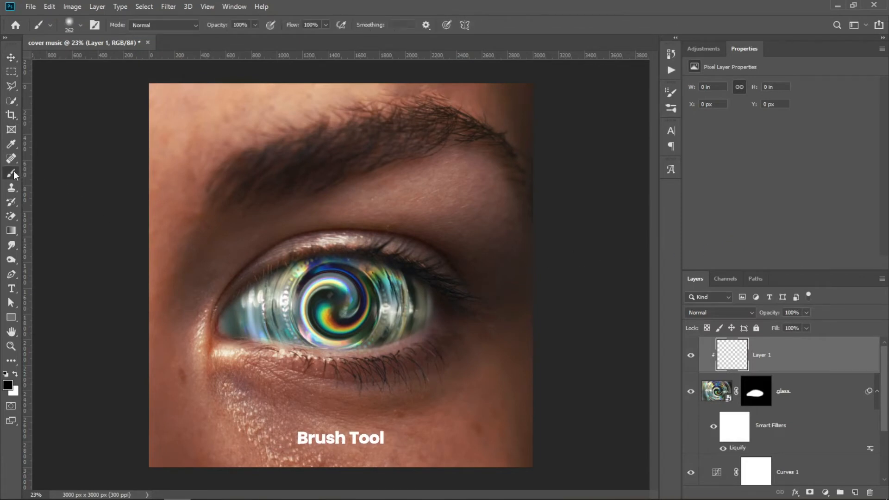
drag(290, 311, 328, 319)
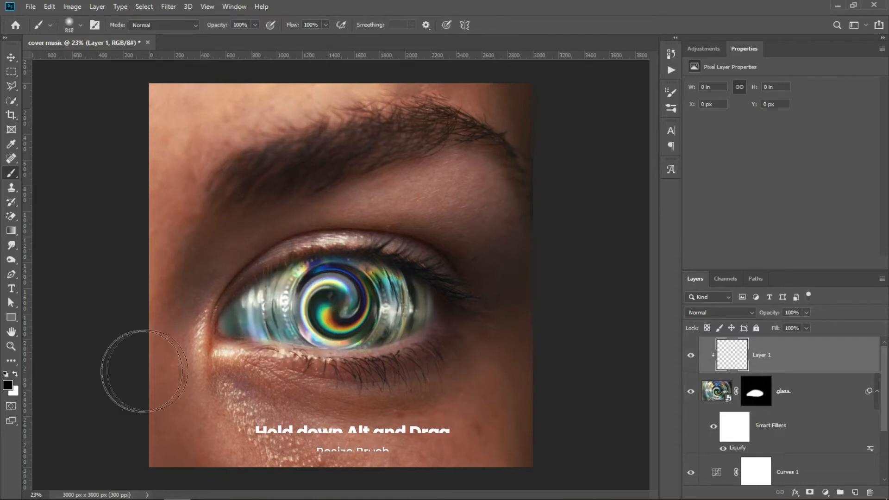
click(8, 385)
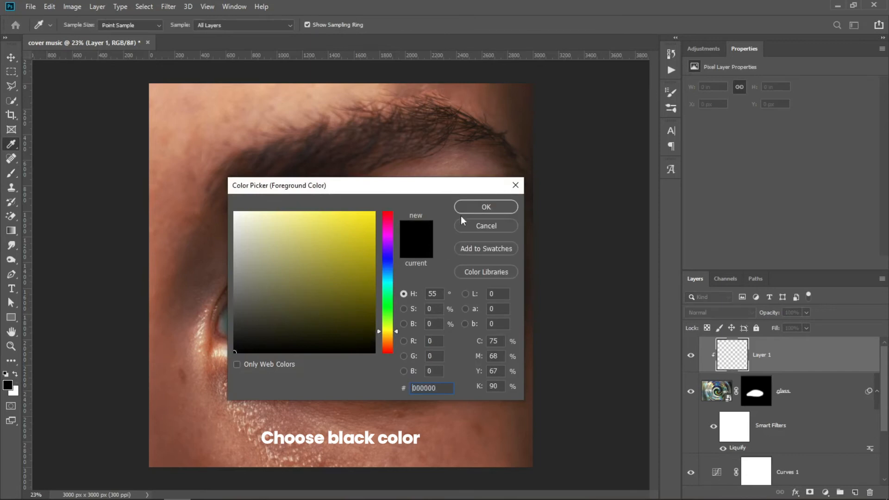
click(481, 207)
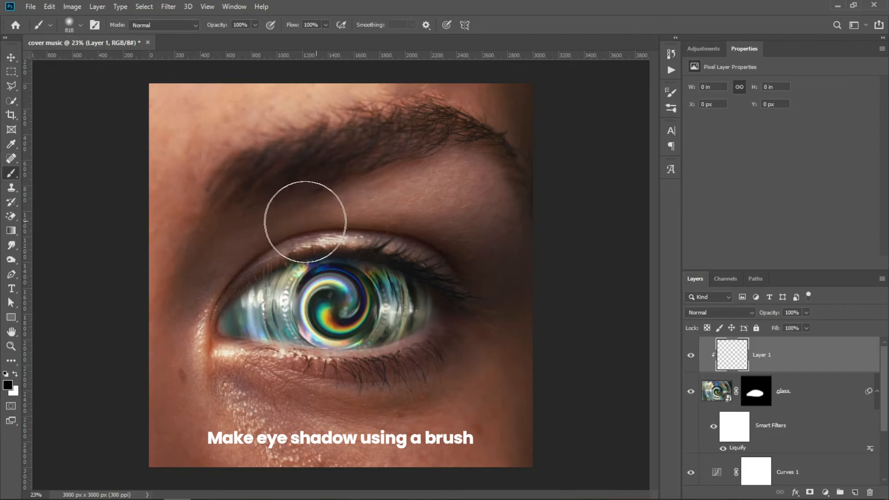
mouse_move(206, 306)
mouse_down()
mouse_move(477, 194)
mouse_move(481, 319)
mouse_up()
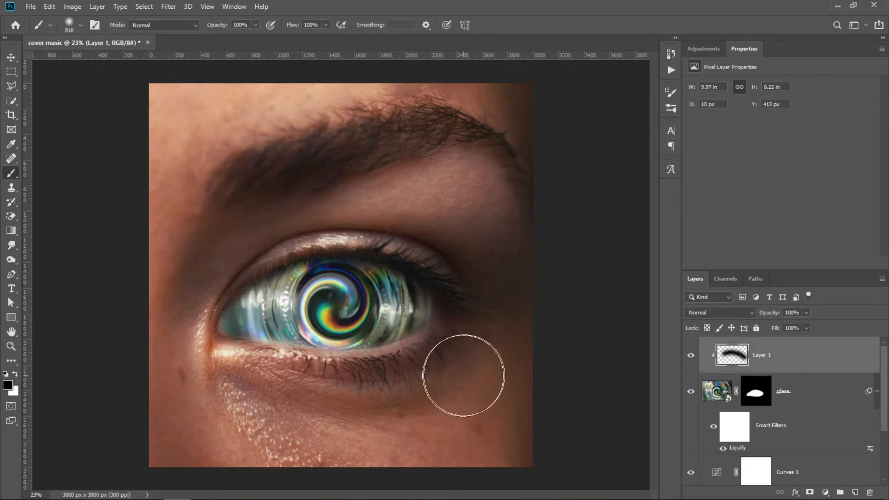
mouse_move(319, 393)
mouse_down()
mouse_move(249, 391)
mouse_move(359, 397)
mouse_move(444, 380)
mouse_move(527, 294)
mouse_up()
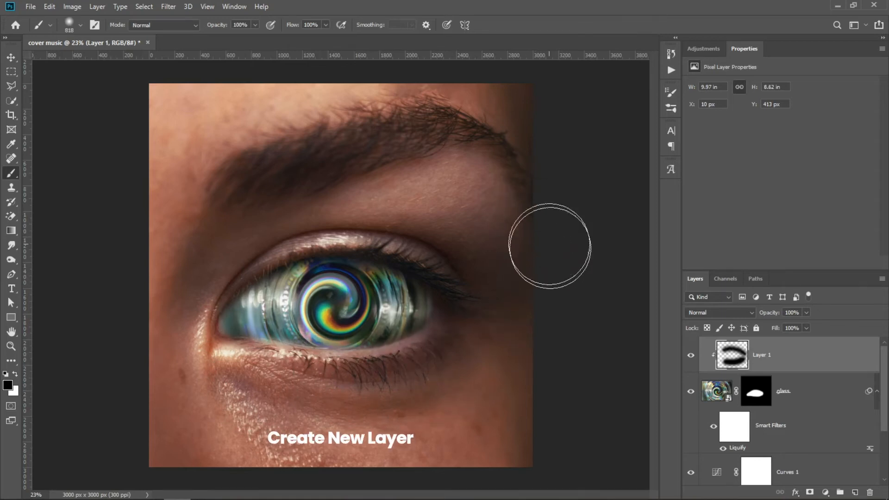
Step: Add another layer clipped to the glass and paint a soft black pupil at the swirl's centre with a size 357 brush
click(855, 493)
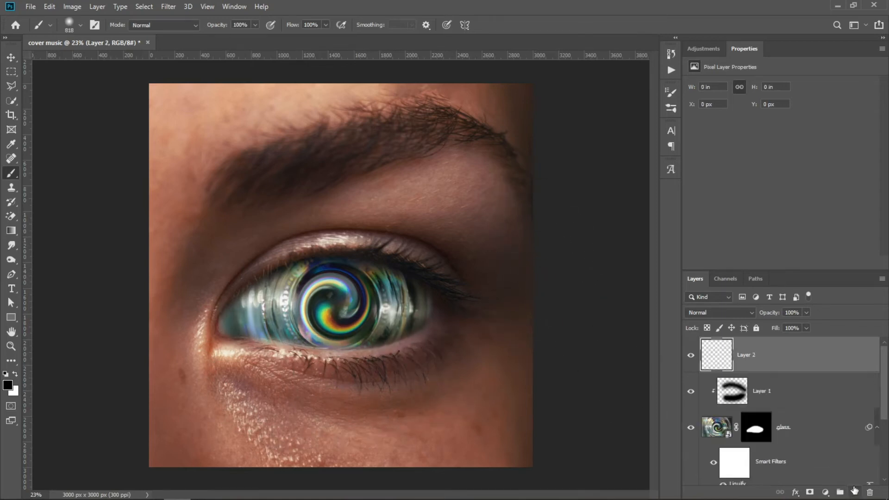
right_click(790, 357)
click(707, 244)
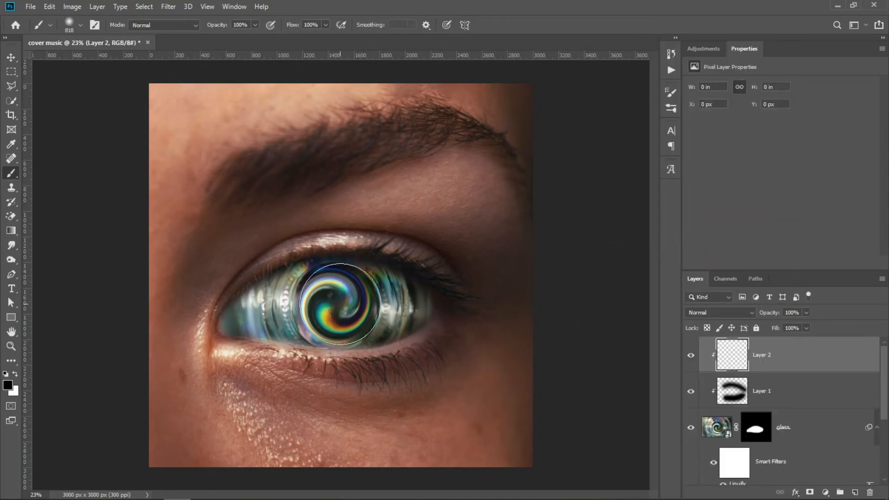
alt+right_click(341, 304)
mouse_move(323, 304)
mouse_down()
mouse_move(307, 301)
mouse_move(339, 304)
mouse_up()
click(336, 303)
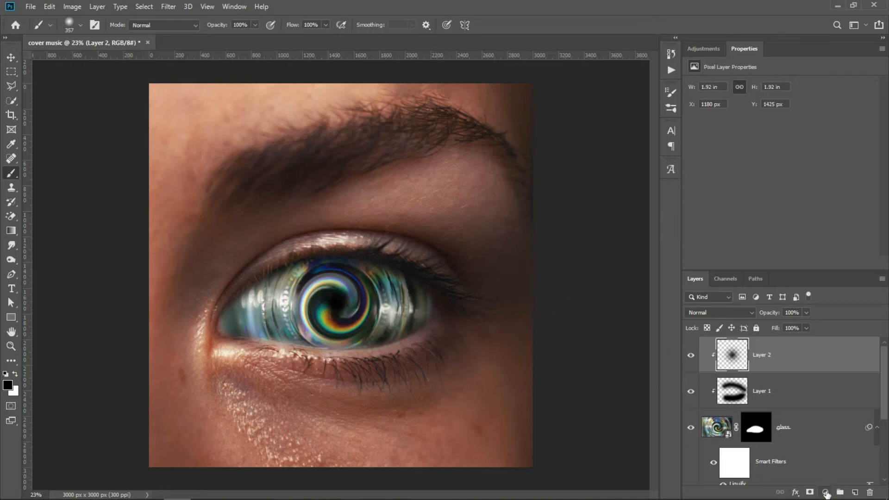
Step: Add a Solid Color fill layer in #ffc000 above the pupil layer
click(826, 494)
click(824, 297)
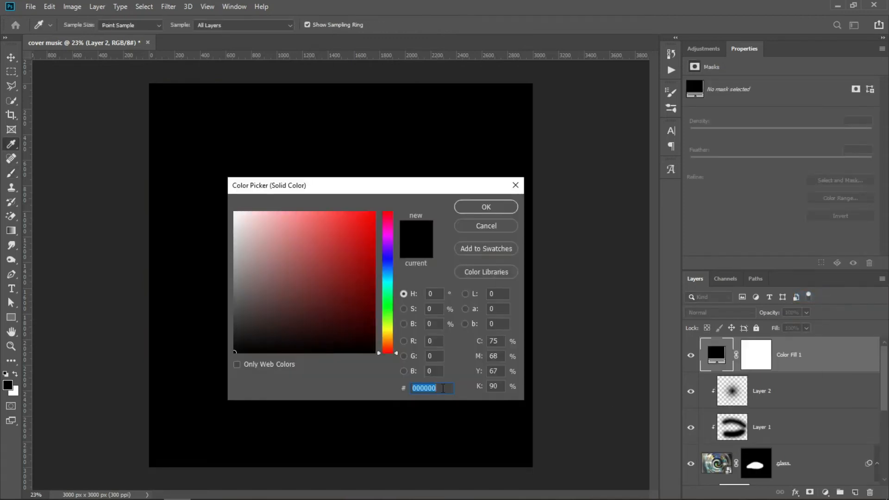
text(ffc000)
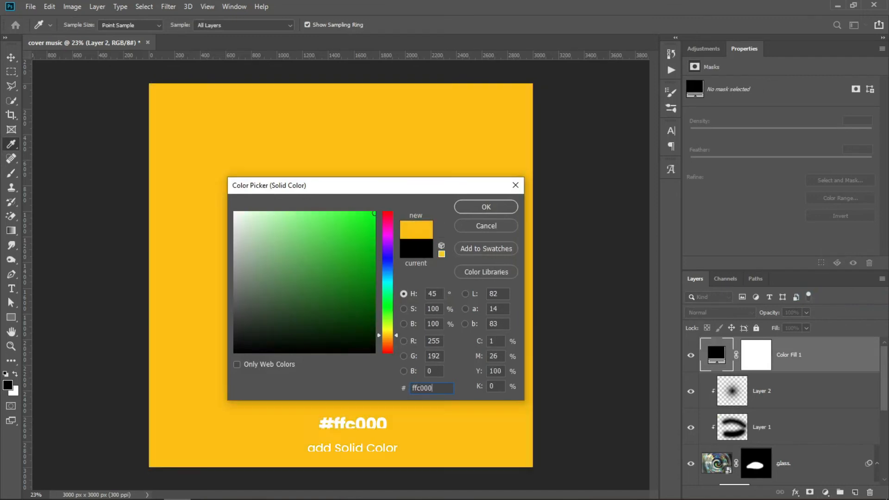
click(468, 208)
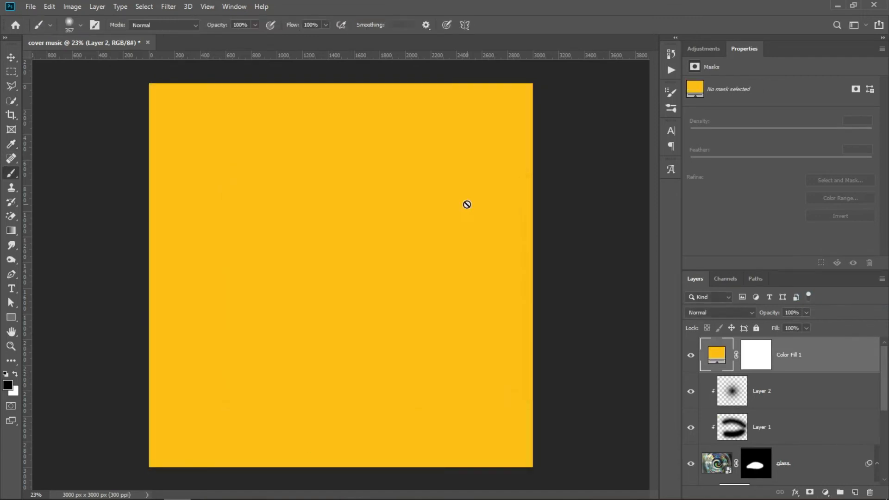
Step: Clip the solid color fill layer to the glass layer and set its blend mode to Hue
right_click(800, 365)
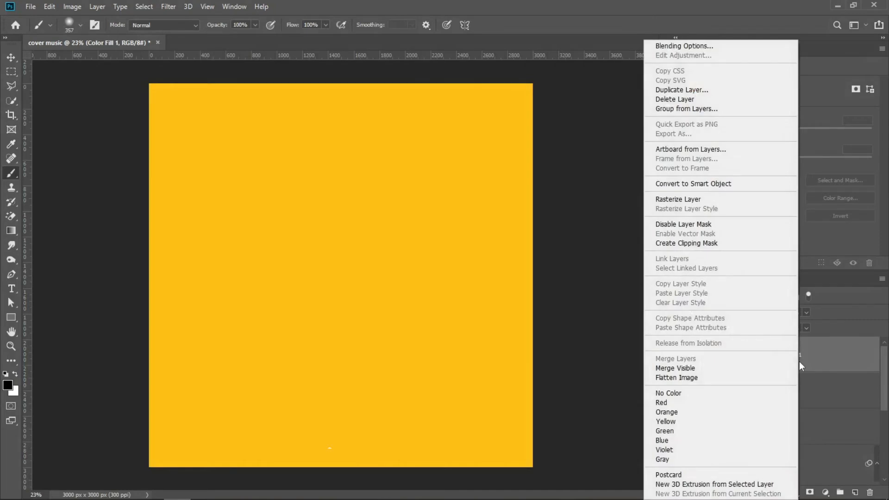
click(750, 243)
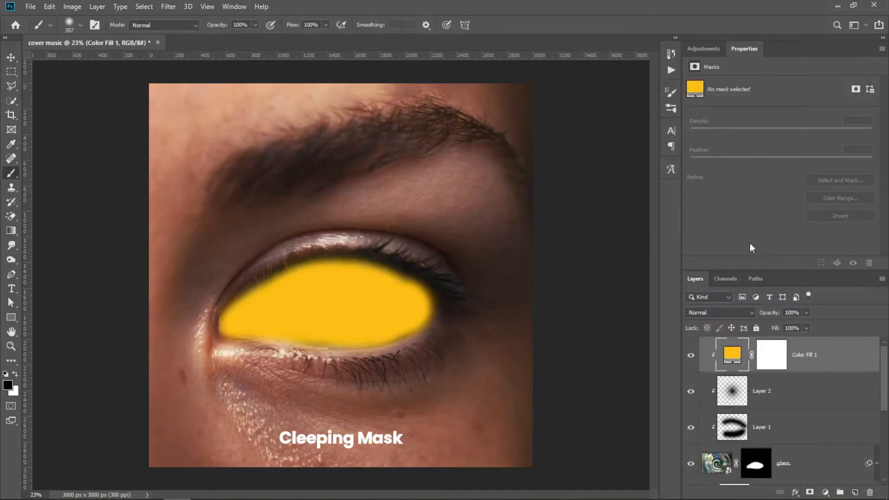
click(741, 311)
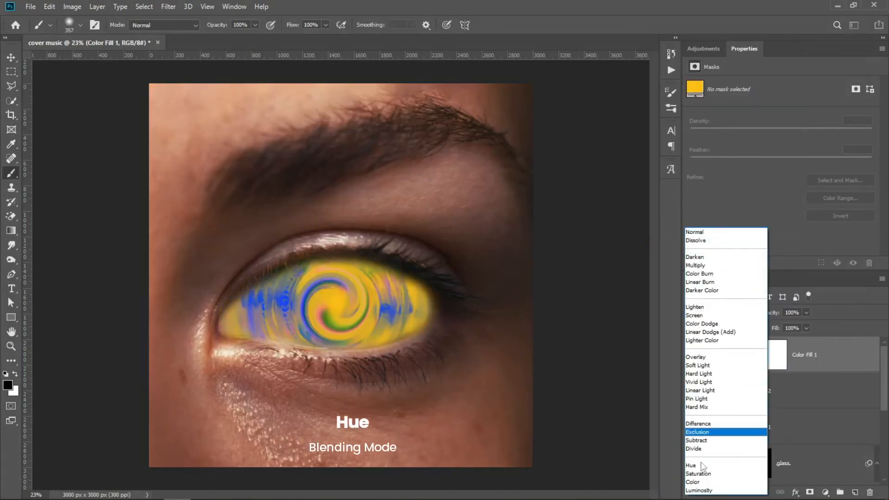
click(700, 465)
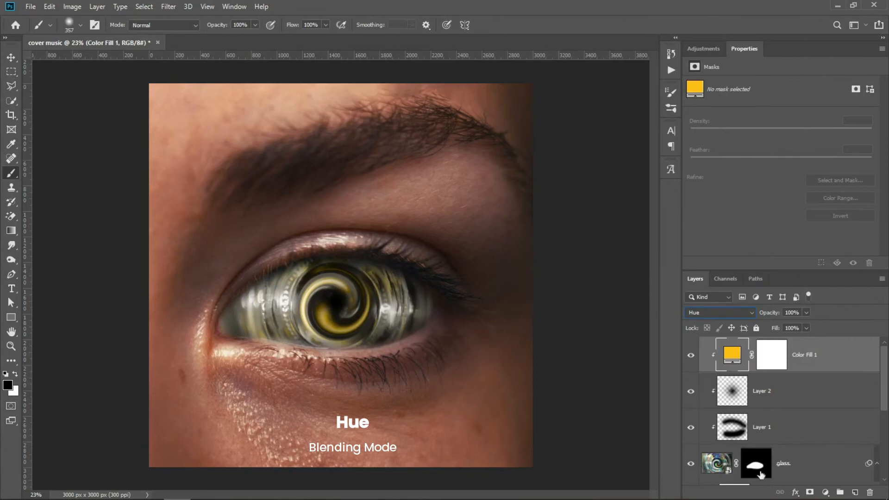
Step: Create a new empty layer above the color fill and clip it to the glass layer
click(855, 494)
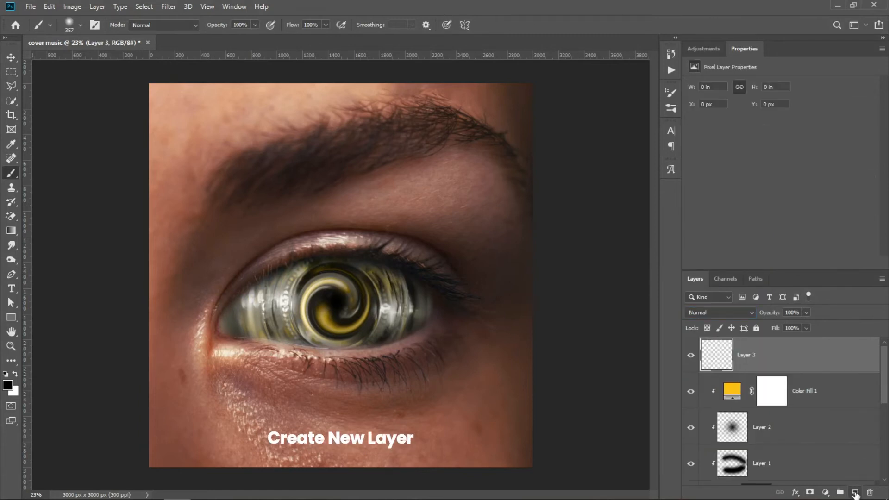
right_click(830, 363)
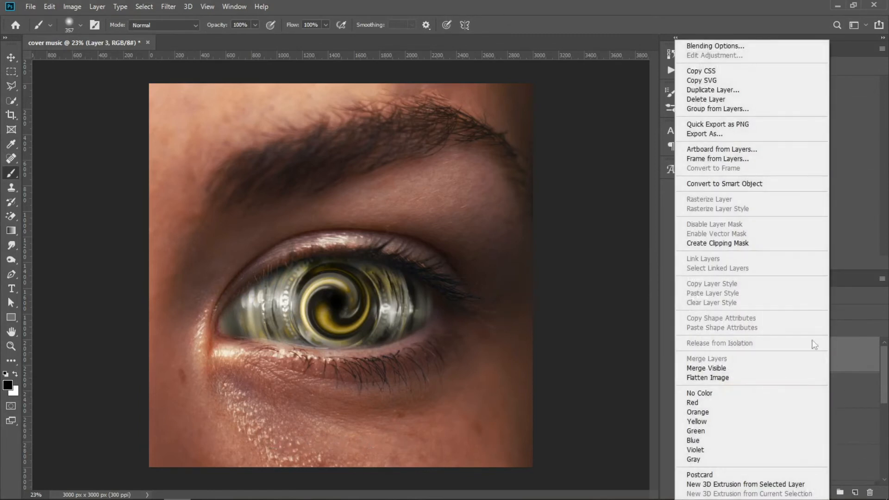
click(756, 245)
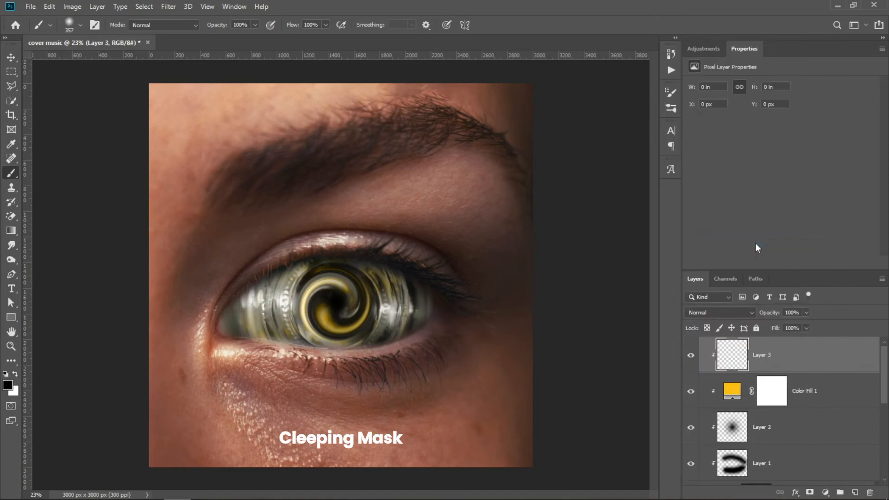
Step: Paint a soft #fcff00 glow over the iris with a size 879 brush and set the layer's blend mode to Overlay
click(7, 386)
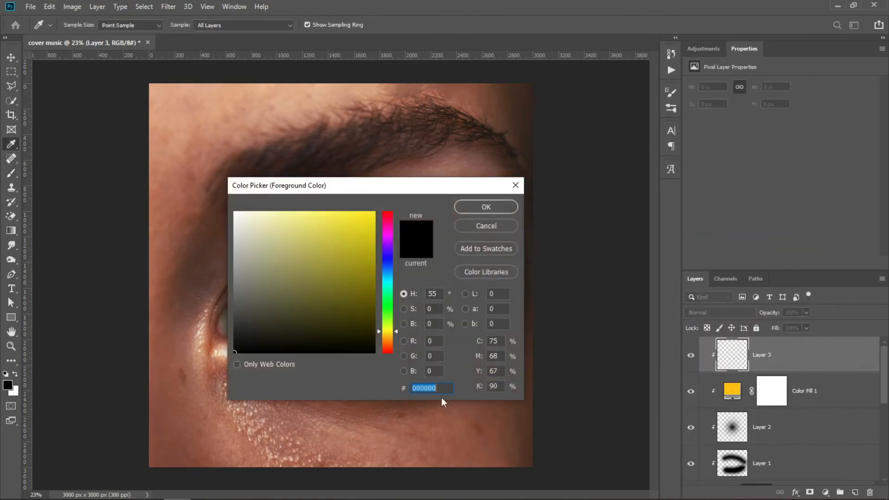
text(fcff00)
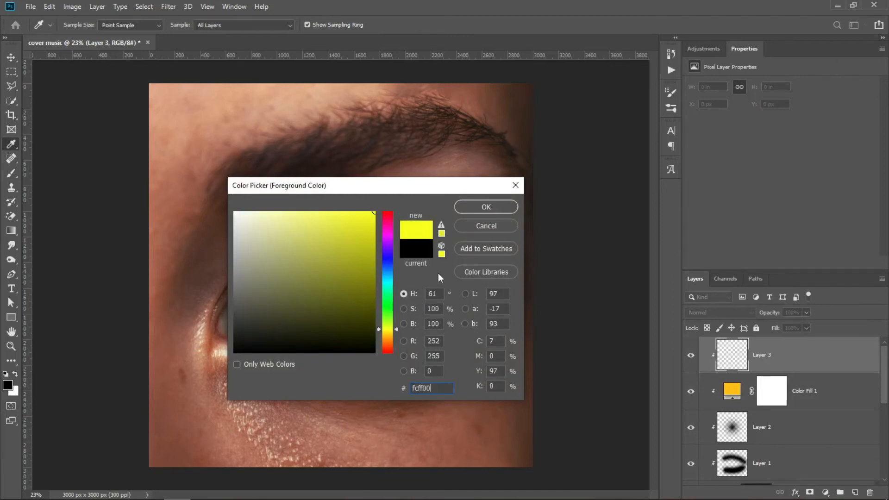
click(486, 207)
key(b)
mouse_move(337, 308)
mouse_down()
mouse_move(362, 312)
mouse_move(340, 307)
mouse_up()
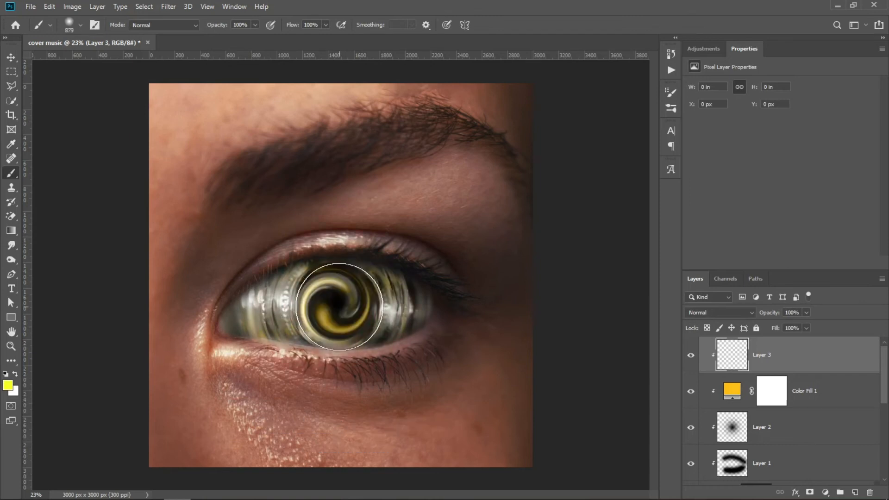
click(338, 307)
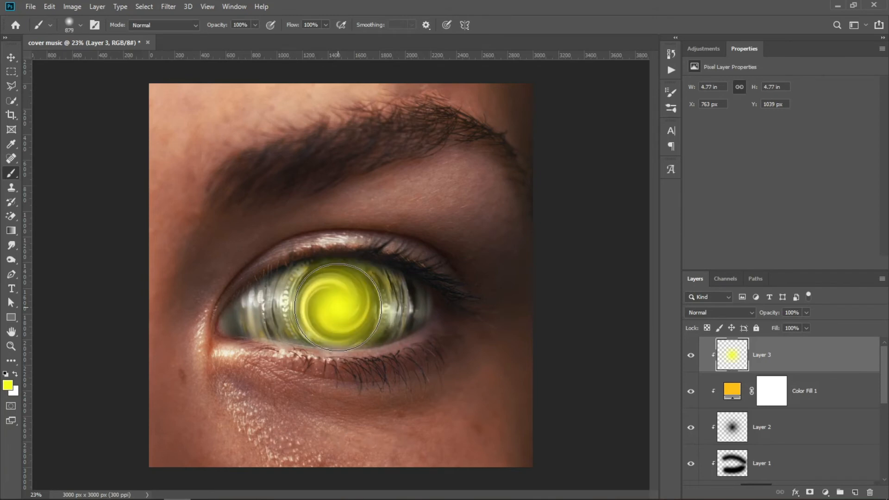
click(741, 314)
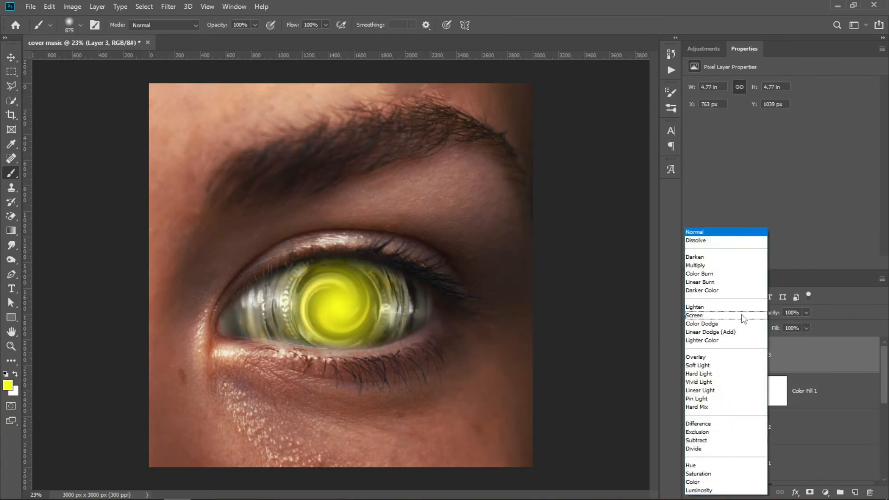
click(711, 358)
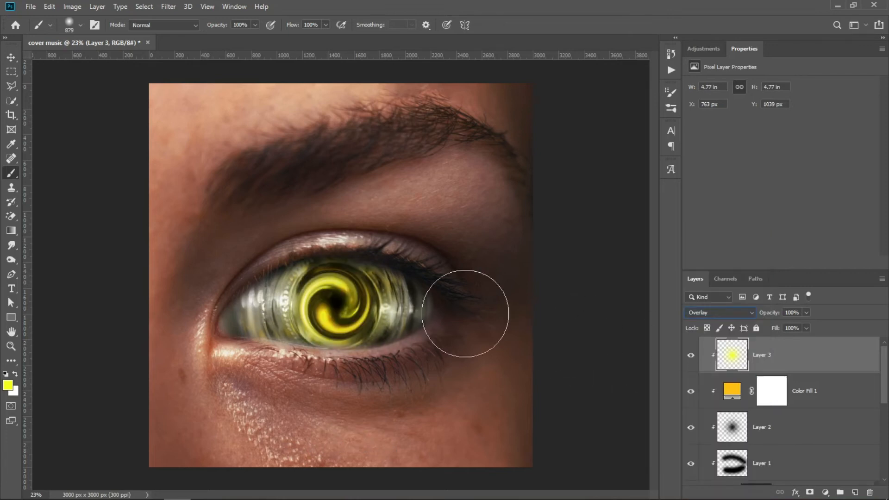
Step: Place the "texture glass" image as an embedded object and scale it to 23.10% so it covers the whole canvas
click(31, 7)
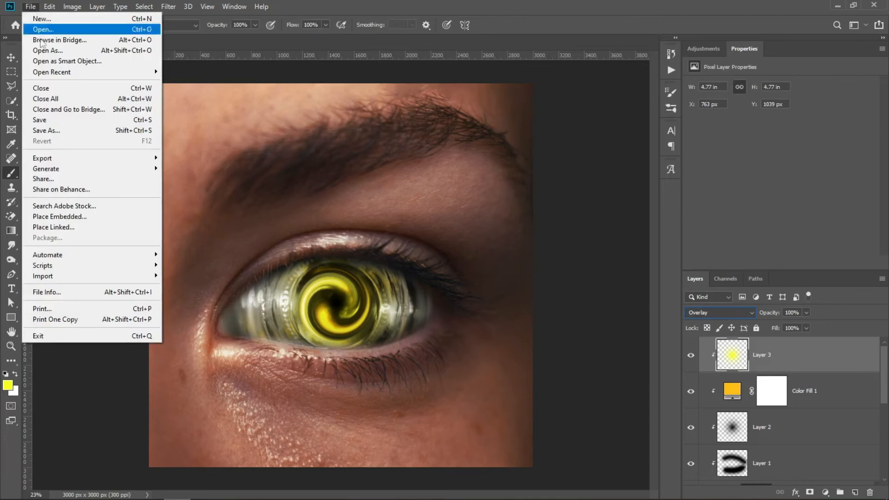
click(52, 216)
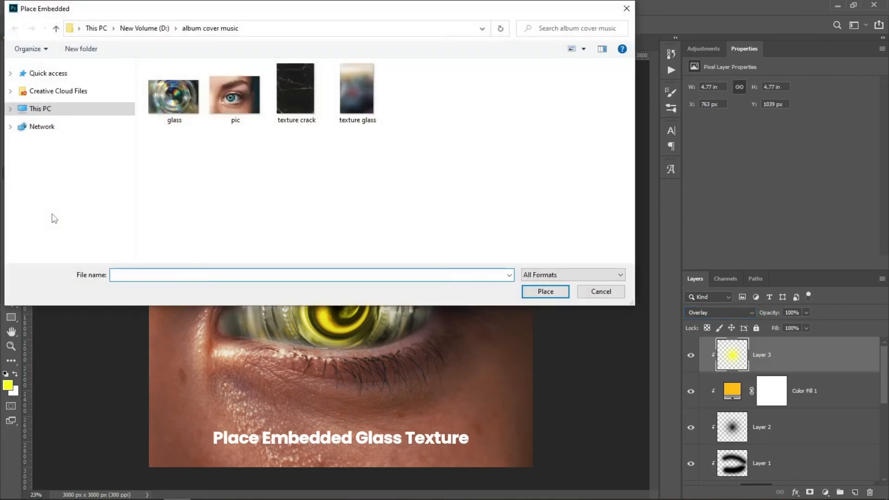
click(356, 93)
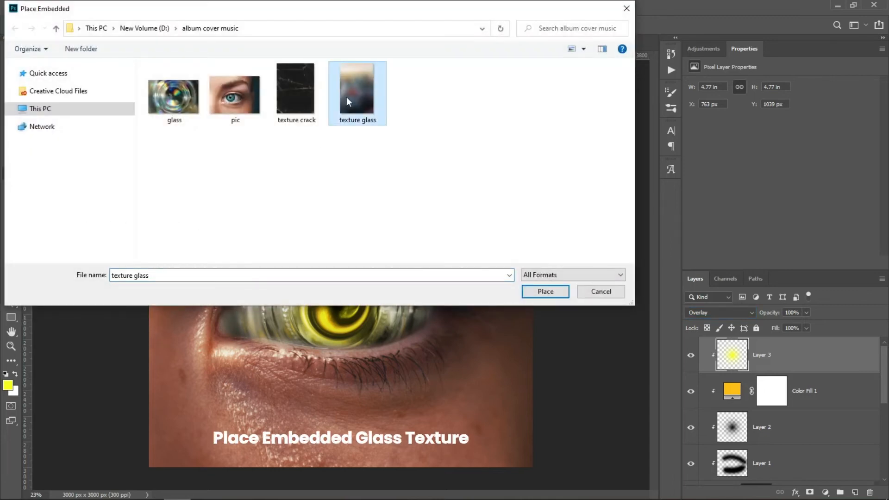
click(536, 296)
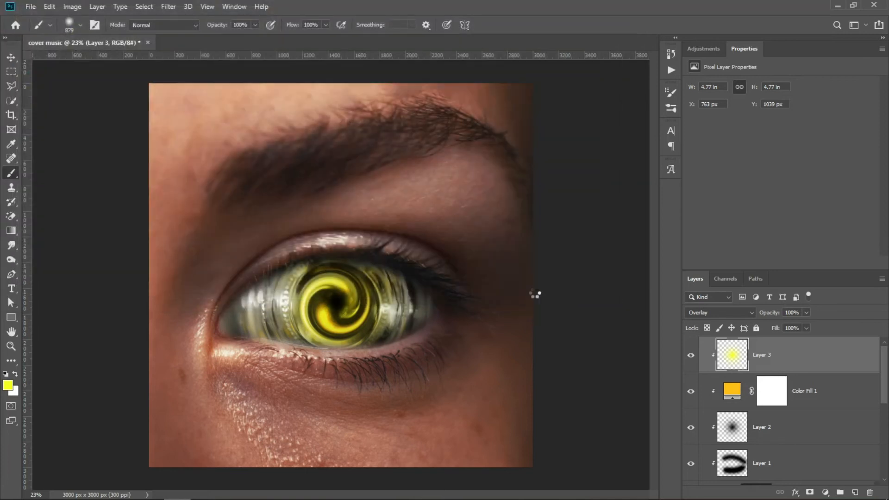
drag(473, 279, 533, 276)
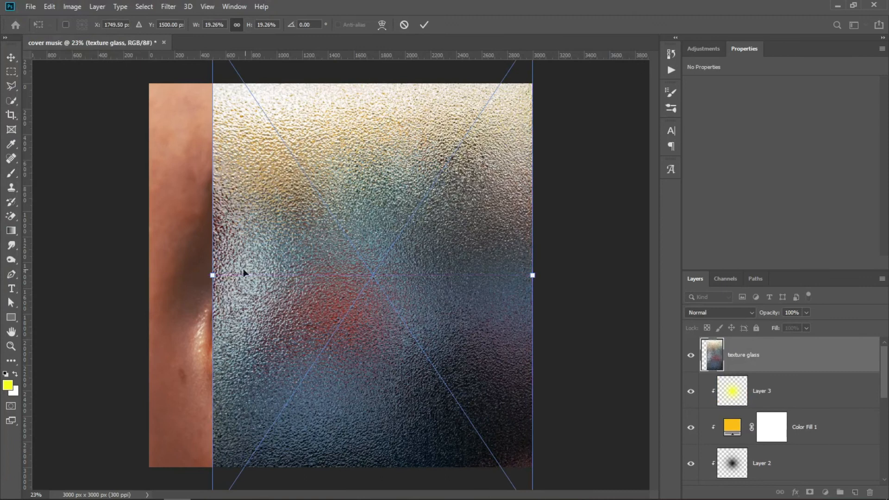
drag(214, 275, 147, 275)
click(421, 25)
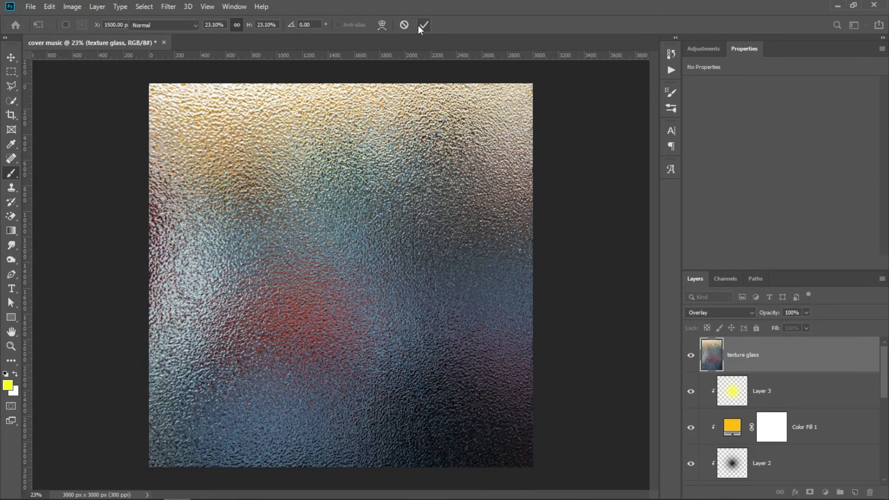
Step: Set the texture glass layer's blend mode to Overlay and its opacity to 50%
click(733, 312)
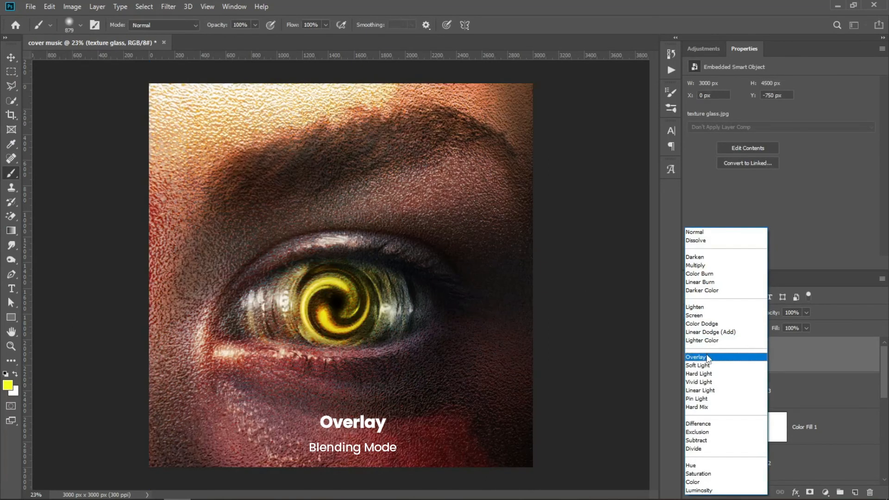
click(707, 357)
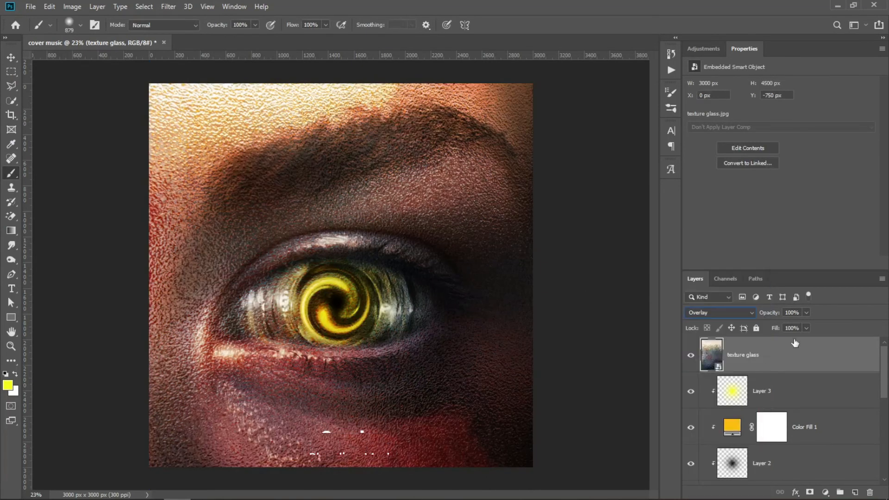
click(800, 313)
text(50)
key(Return)
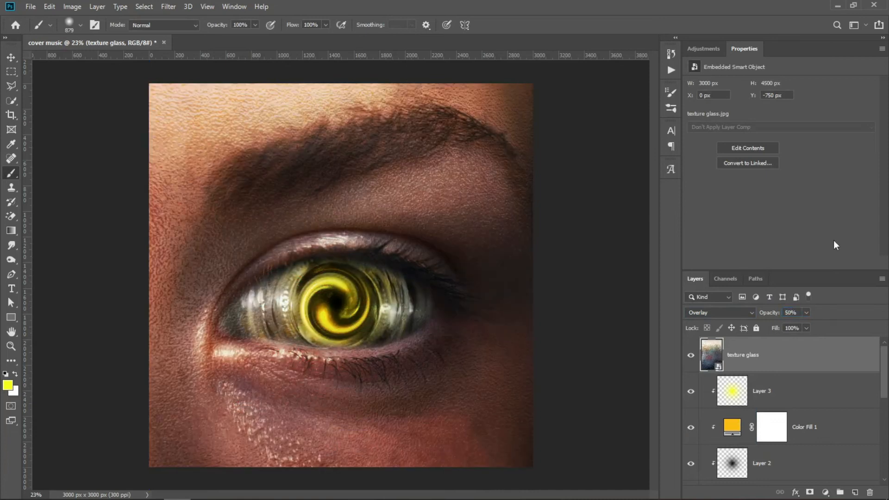
click(13, 60)
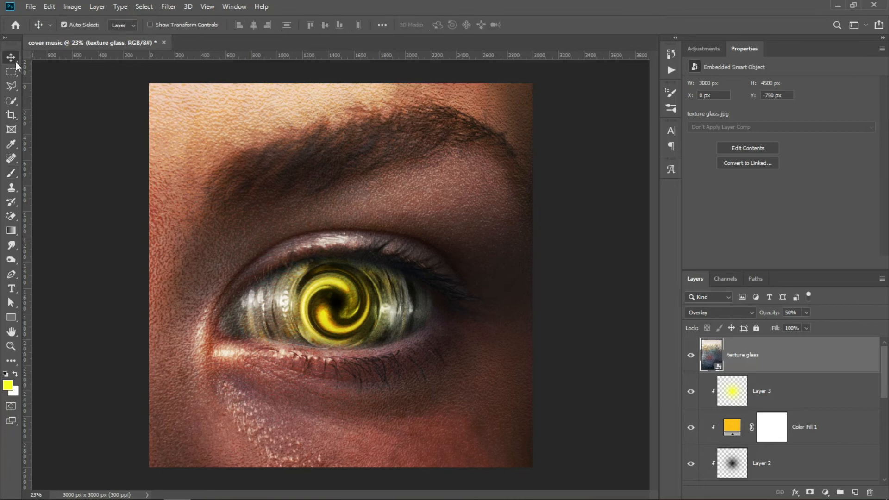
Step: Place the "texture crack" image as an embedded object and set its layer's blend mode to Screen
click(29, 7)
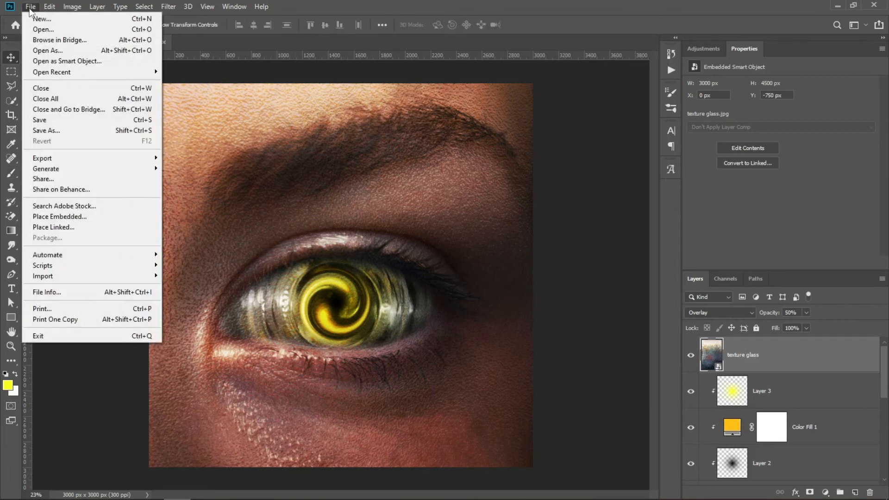
click(59, 217)
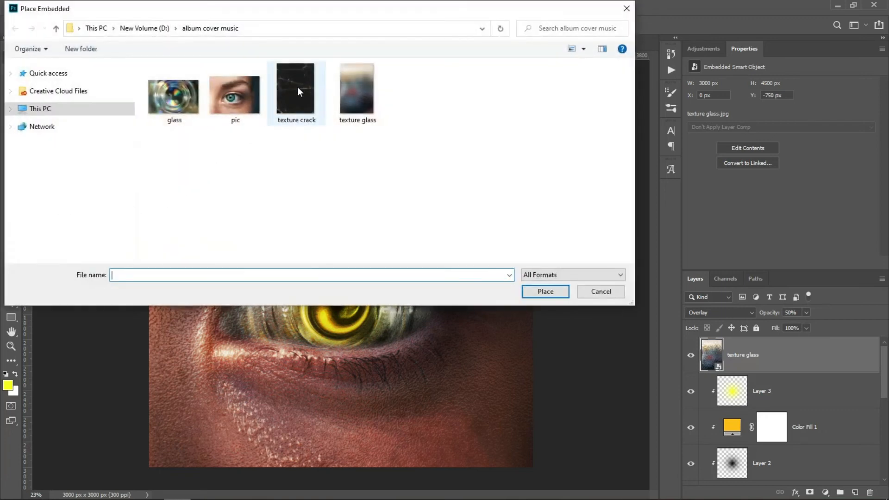
click(297, 88)
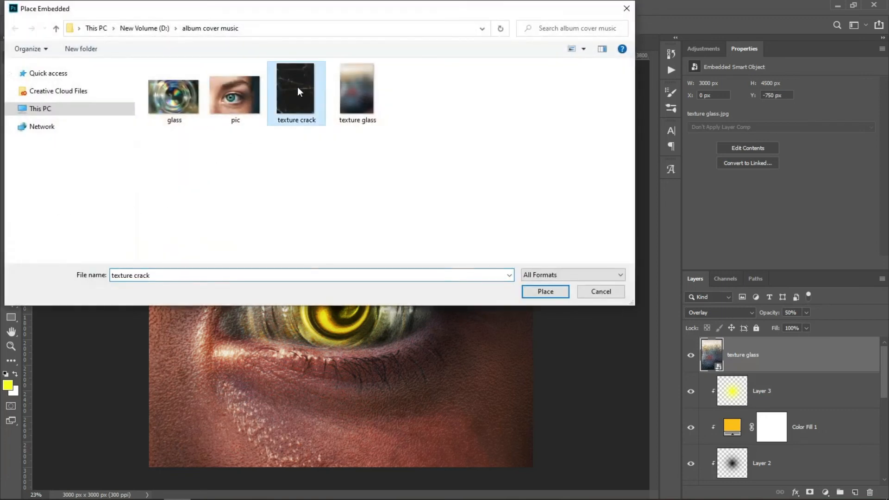
click(554, 293)
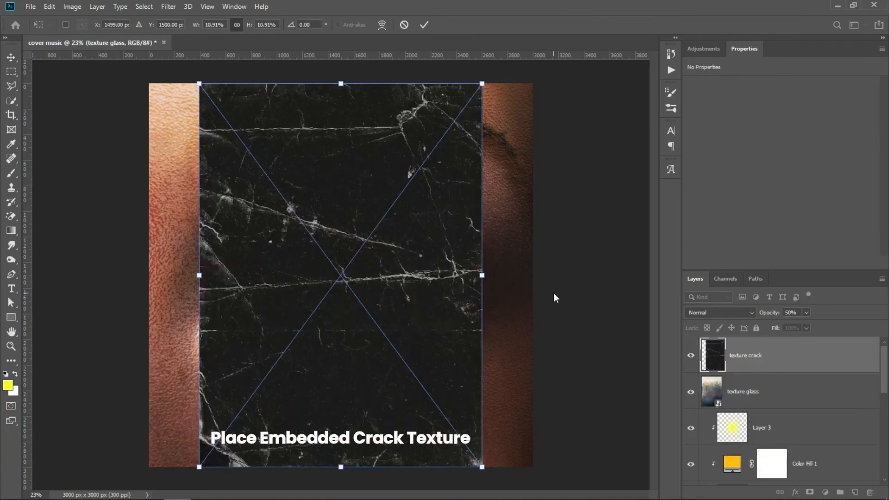
click(727, 311)
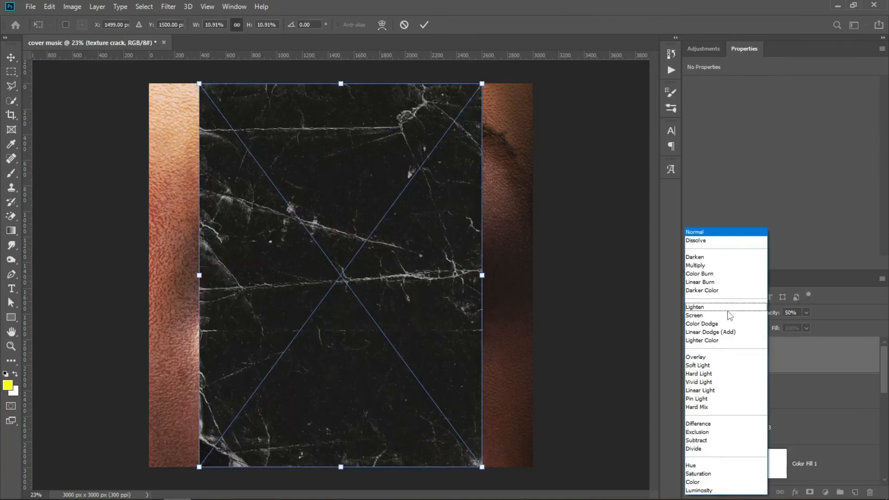
click(705, 316)
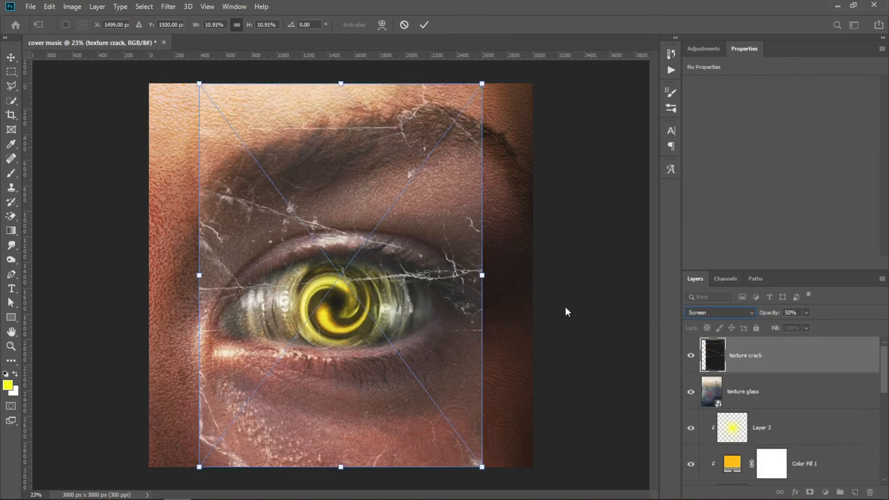
Step: Scale the crack texture to 14.77% to span the canvas width and move it up until its lower edge meets the canvas edge
drag(482, 277, 533, 276)
drag(199, 275, 149, 275)
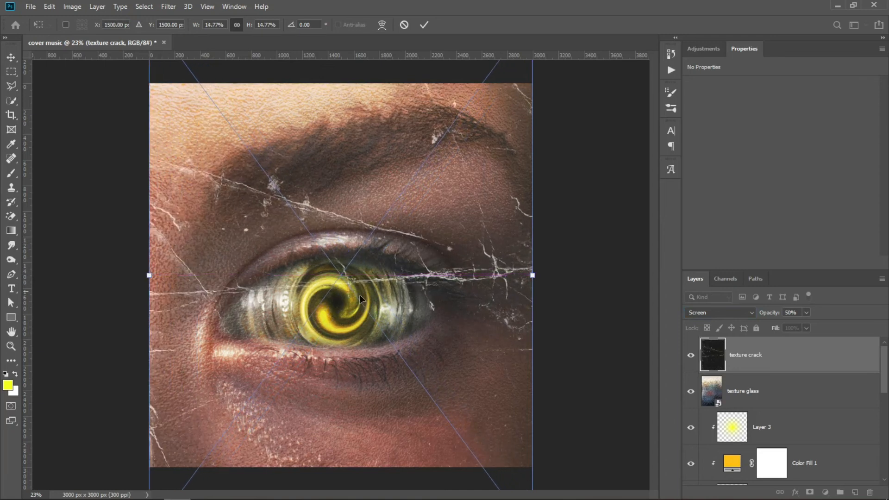
drag(411, 375, 411, 307)
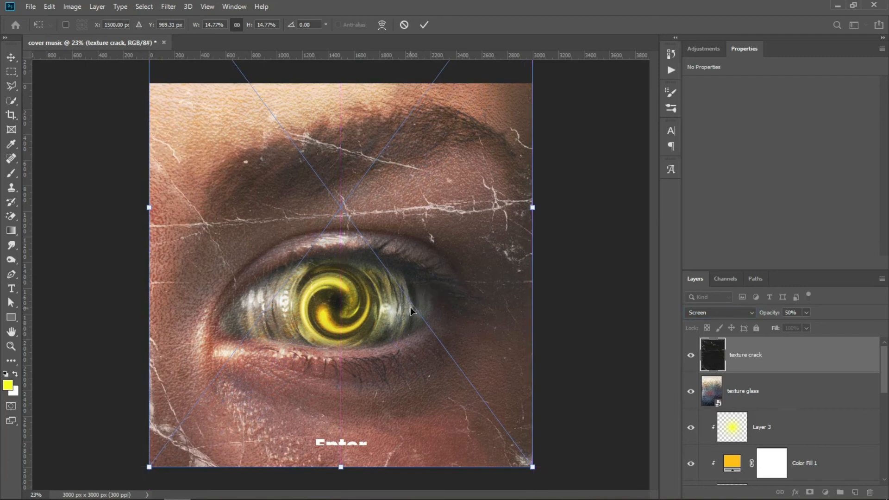
key(Return)
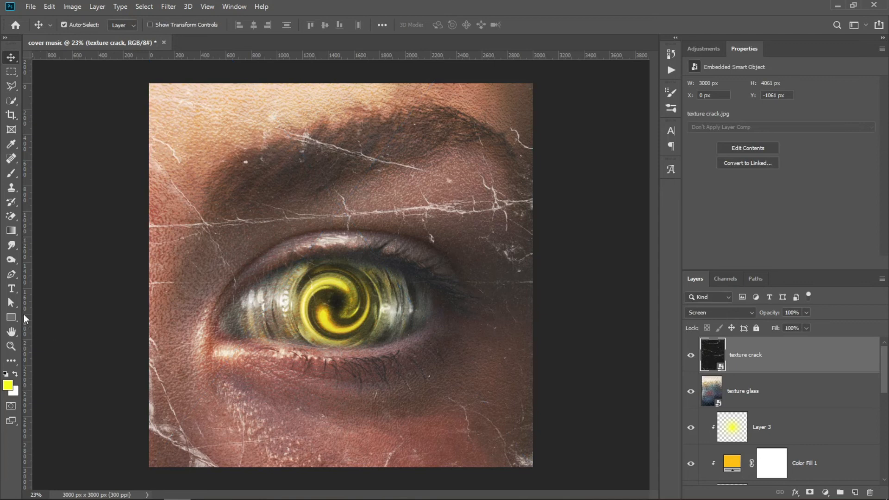
Step: Add the title text "Power" in white Poppins Bold, 30 pt, centred below the eye
click(11, 288)
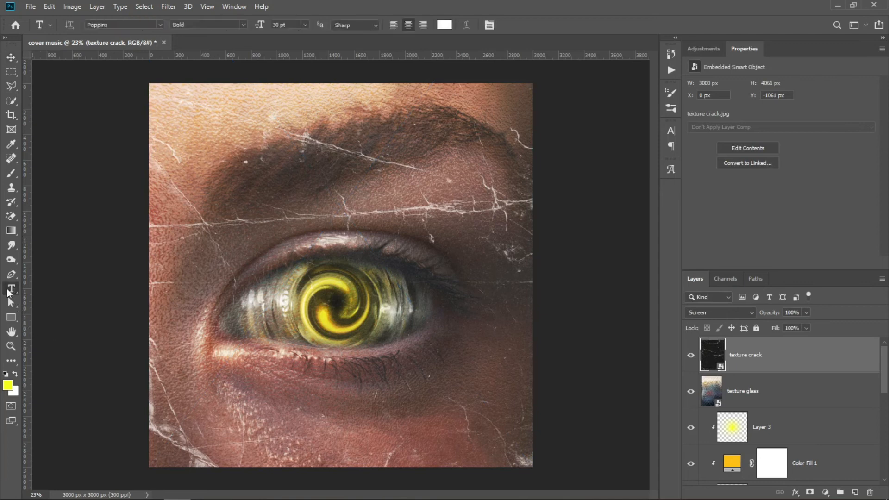
click(340, 413)
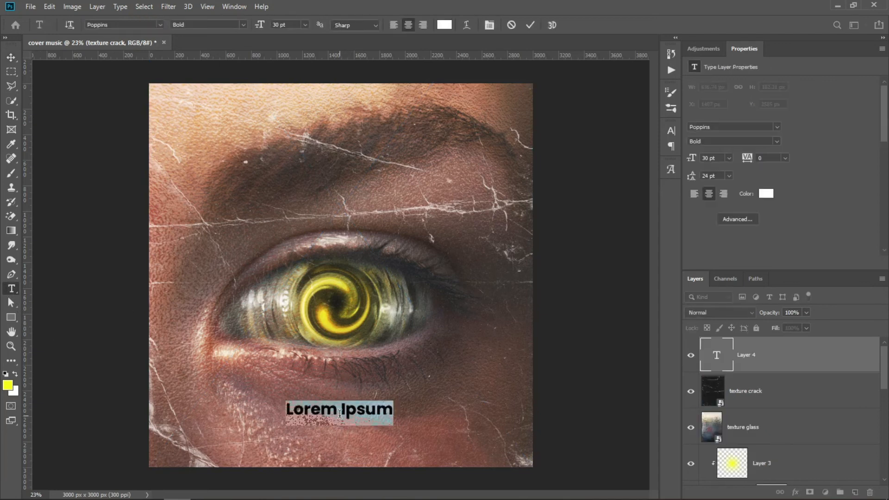
click(340, 413)
text(Power)
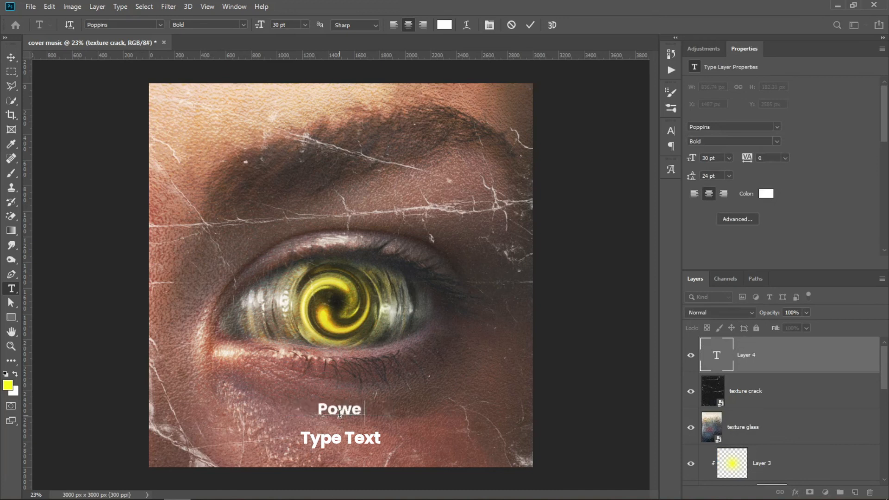
click(529, 26)
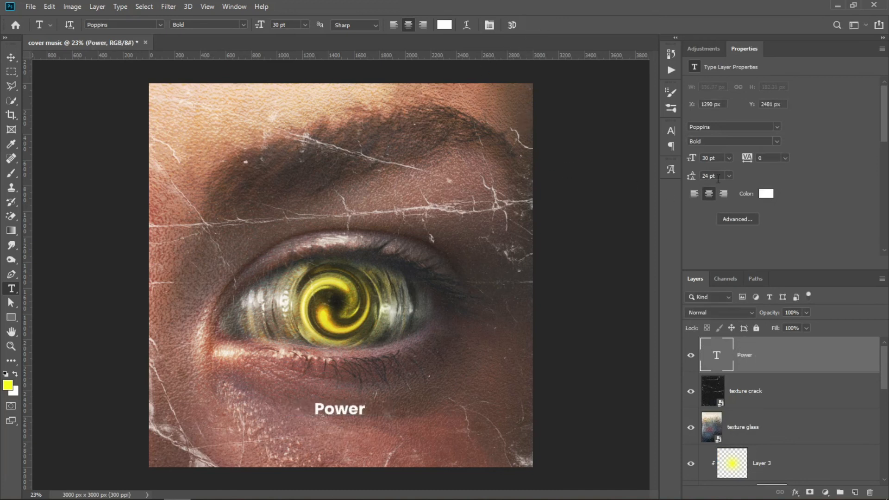
Step: Set the "Power" title's tracking to 800 and centre it horizontally on the canvas
click(762, 158)
text(800)
key(Return)
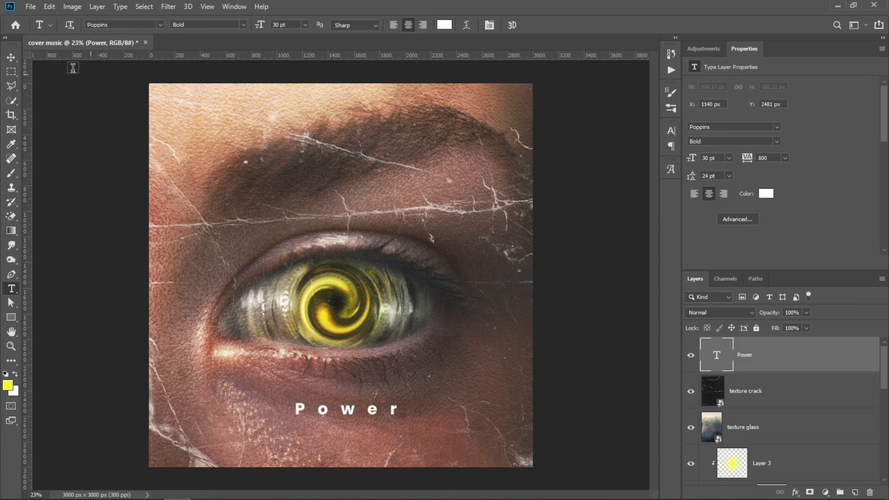
click(11, 57)
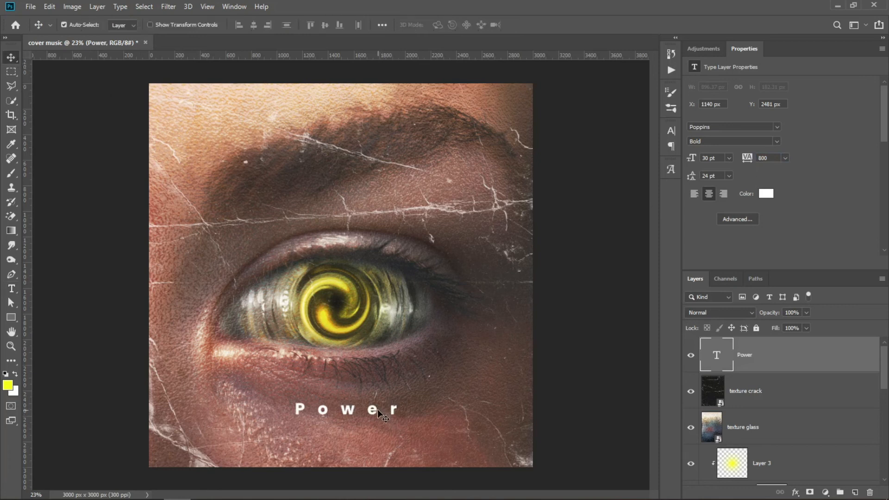
drag(378, 410, 372, 410)
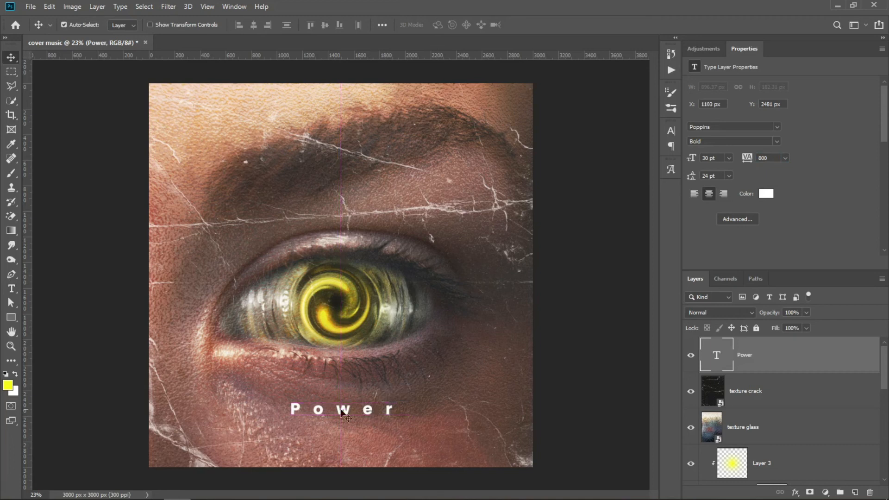
Step: Add a separate text line reading "Hapix" directly beneath the "Power" title
click(11, 288)
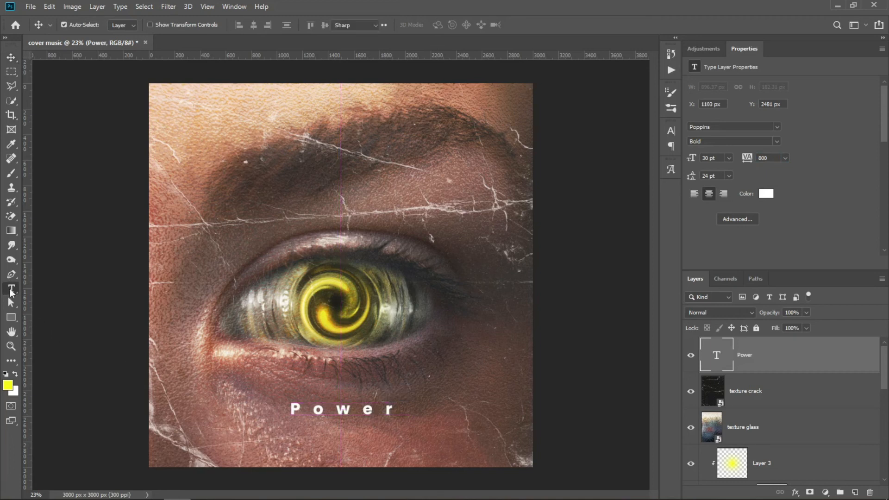
click(334, 437)
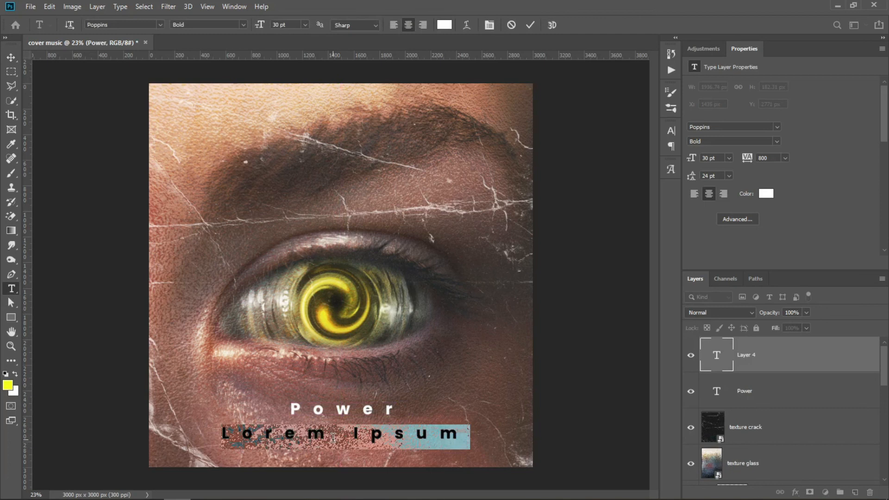
text(Hapix)
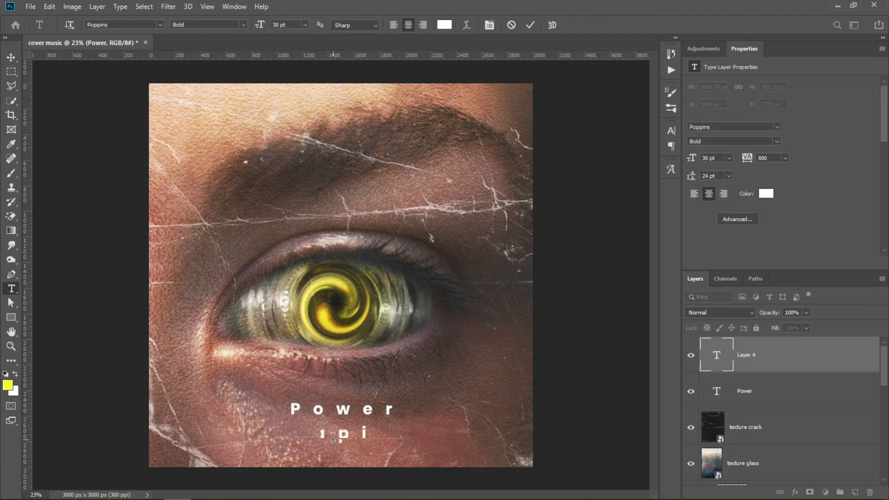
click(531, 26)
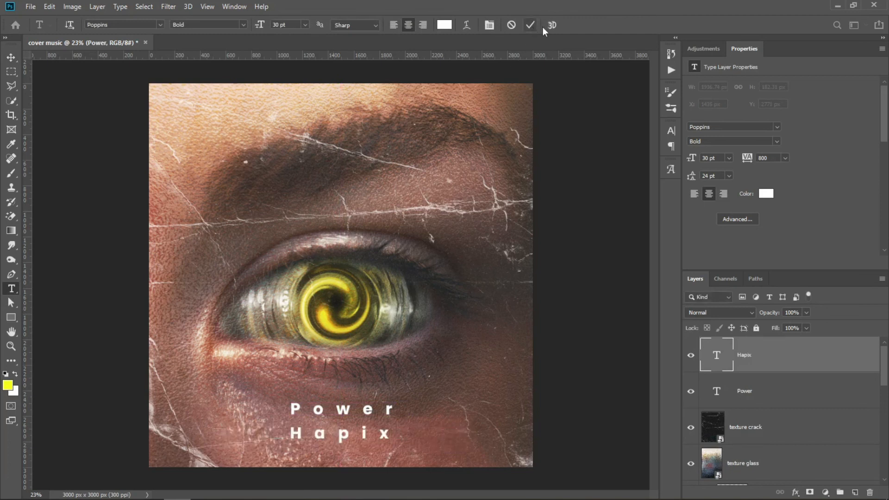
Step: Format the "Hapix" text as Regular weight with 200 tracking at 16 pt, and shift it 50 px right to centre it under "Power"
click(775, 144)
click(739, 179)
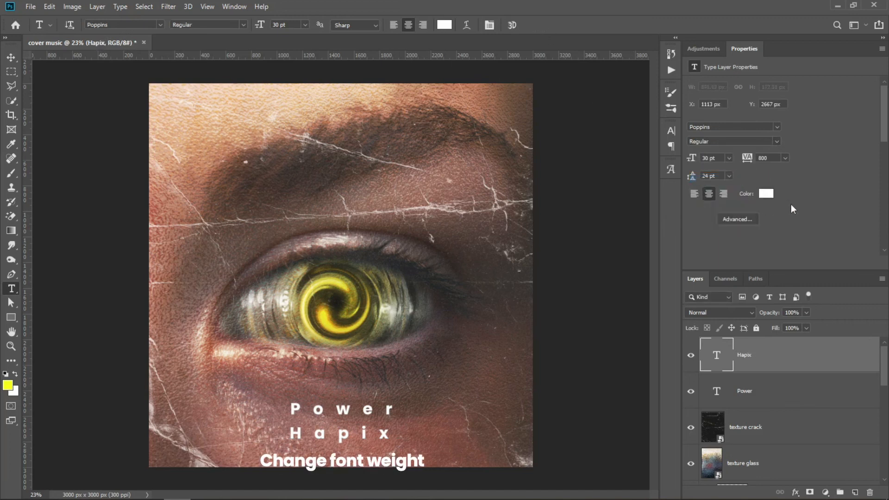
click(786, 159)
click(784, 289)
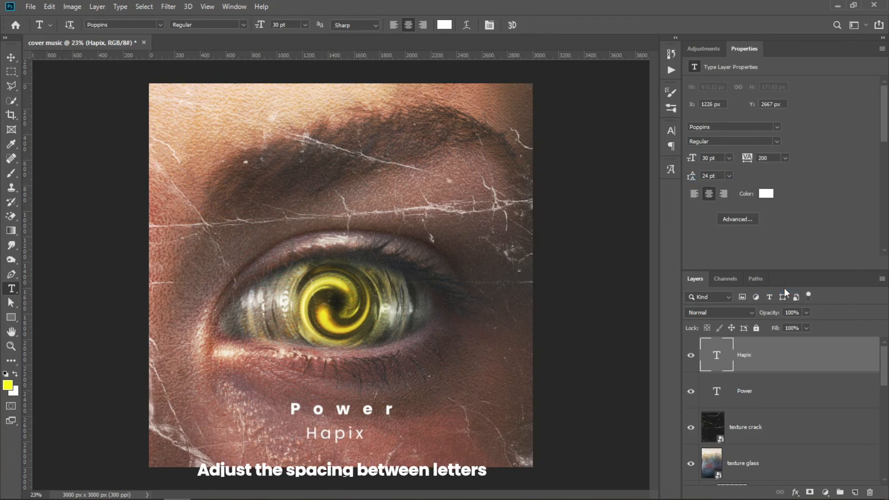
click(730, 158)
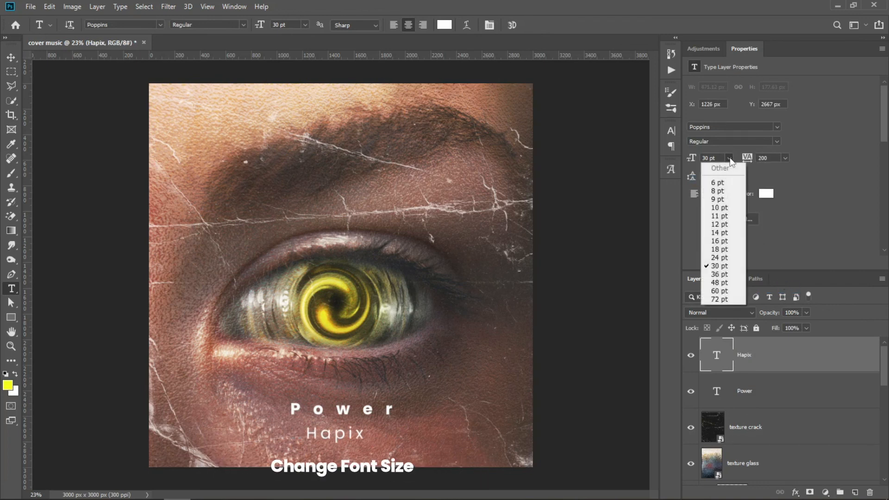
click(717, 241)
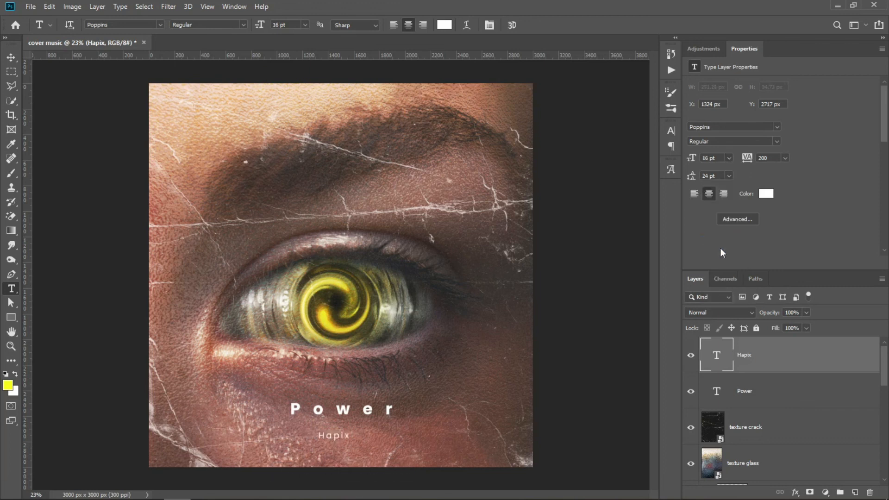
click(10, 61)
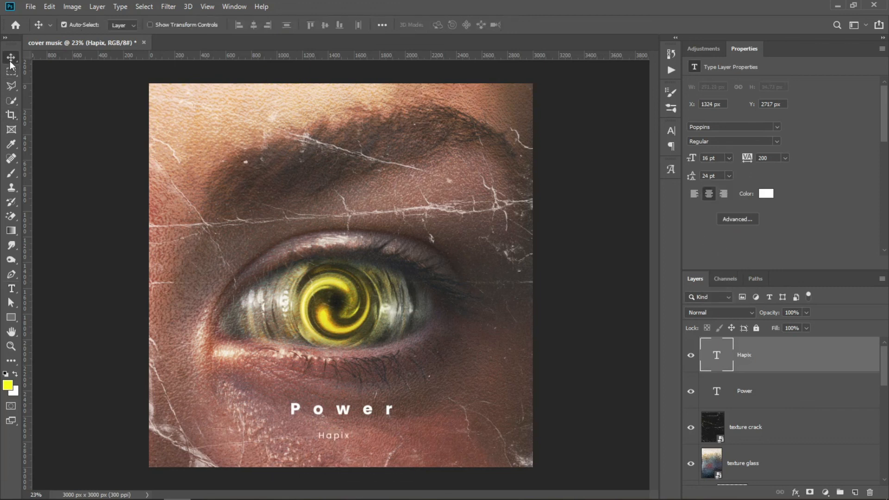
drag(341, 436, 349, 436)
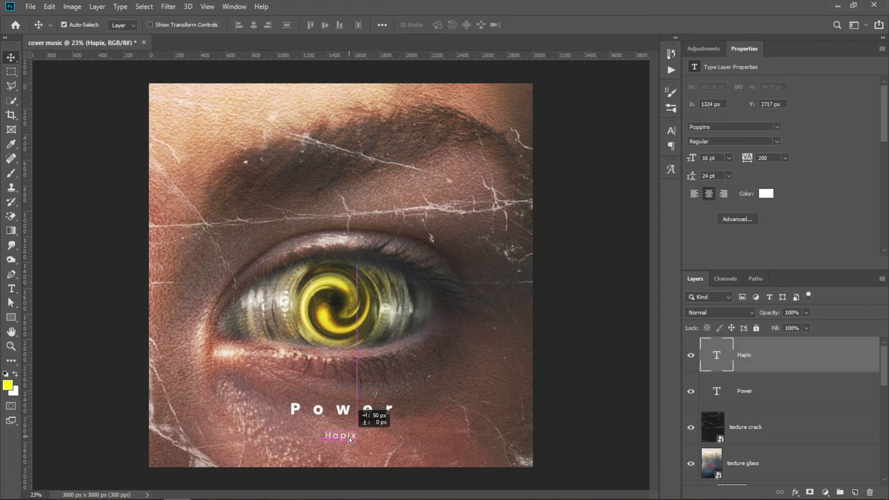